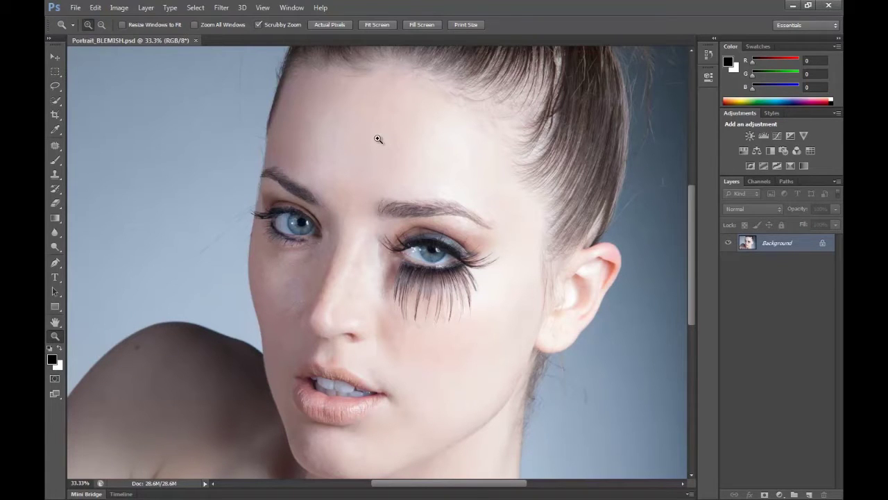
# - Enter Quick Mask mode and activate the Brush tool for masking the model's eyes
pyautogui.click(299, 233)
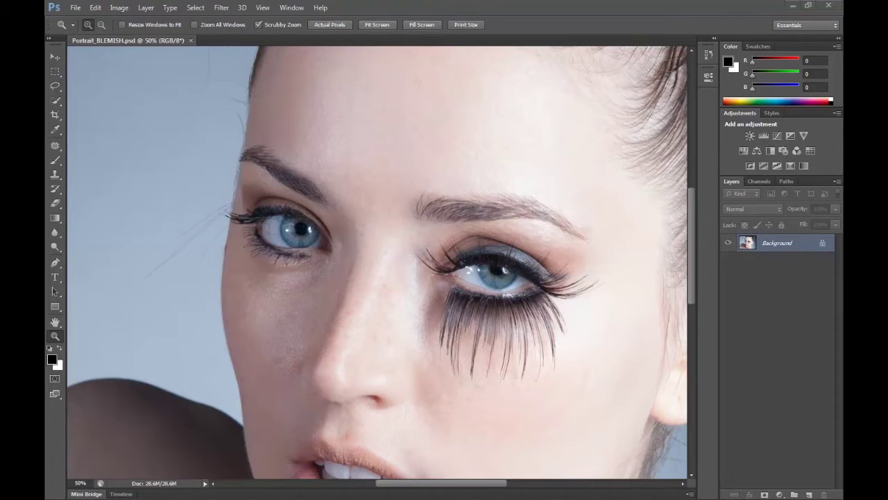
pyautogui.click(288, 219)
pyautogui.click(288, 224)
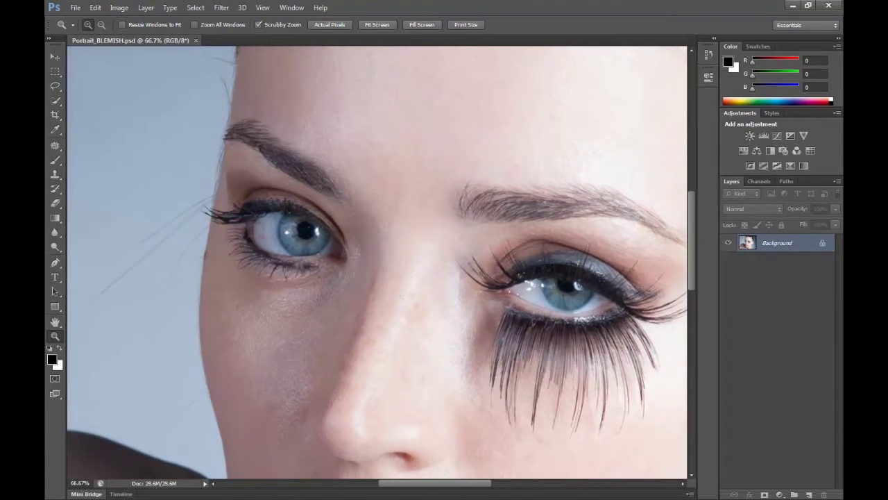
pyautogui.click(56, 382)
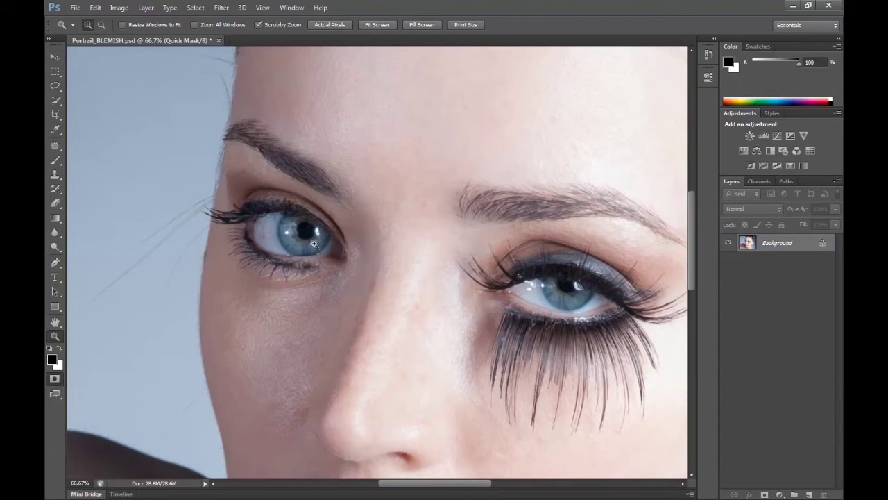
pyautogui.press('q')
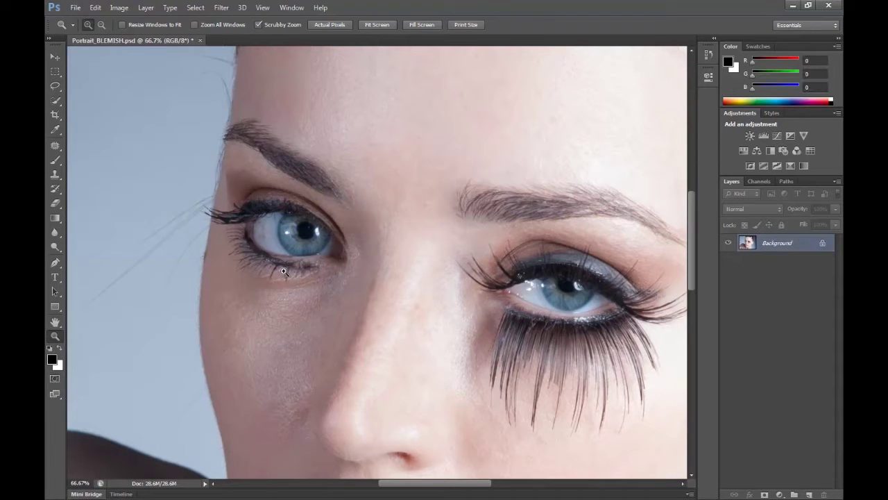
pyautogui.press('q')
pyautogui.click(59, 382)
pyautogui.click(59, 384)
pyautogui.press('b')
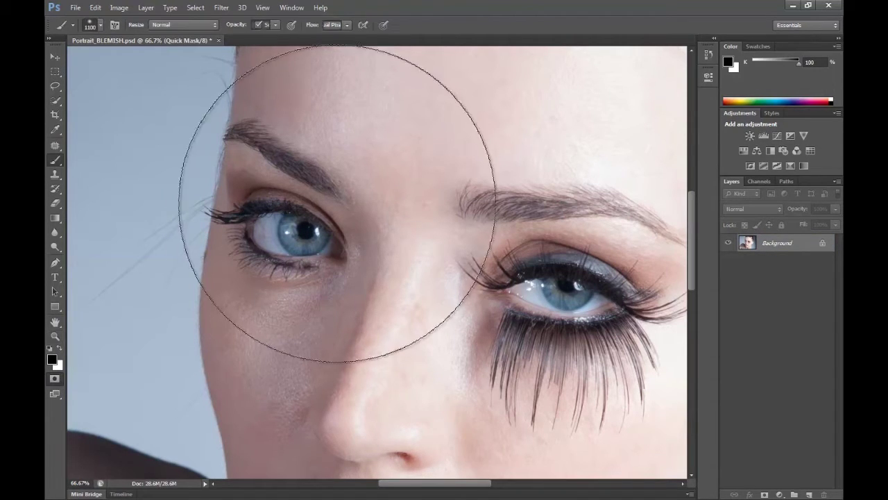
# - Reduce the brush size to 175 px to match the iris and undo a test dab on the left iris
pyautogui.press('[')
pyautogui.press('[')
pyautogui.press('[')
pyautogui.press('[')
pyautogui.press('[')
pyautogui.press('[')
pyautogui.press('[')
pyautogui.press('[')
pyautogui.press('[')
pyautogui.press('[')
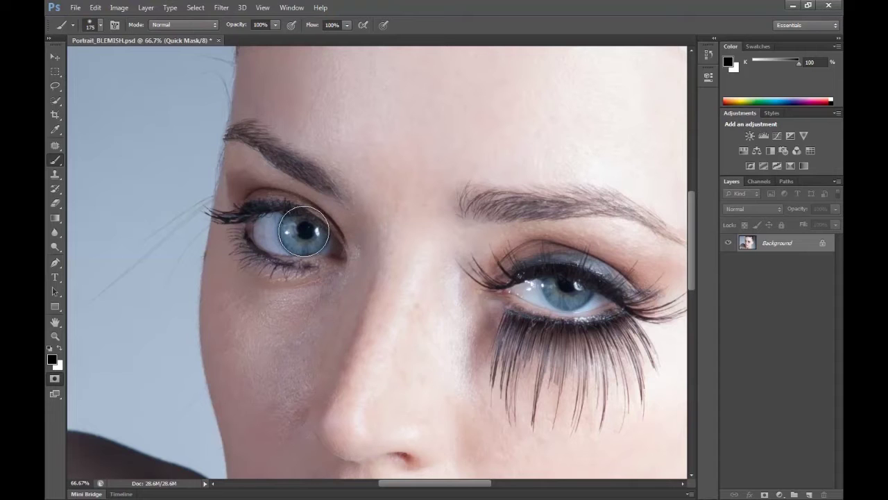
pyautogui.click(303, 231)
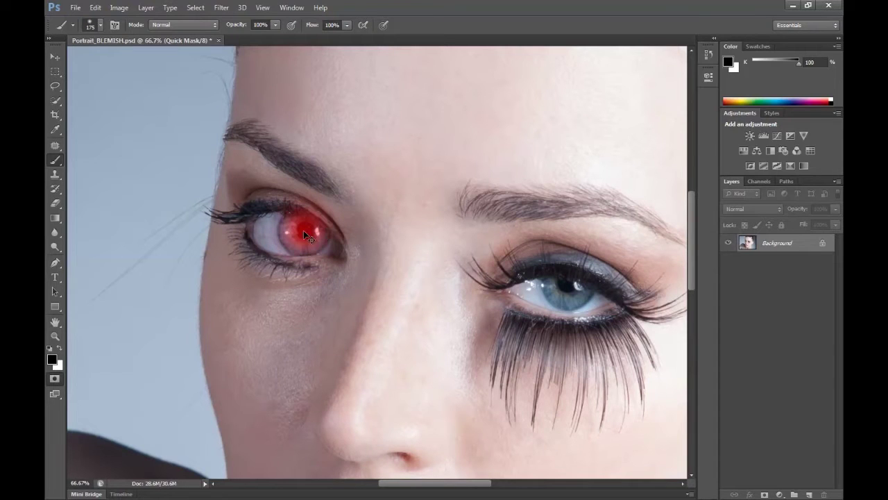
pyautogui.hotkey('ctrl', 'z')
# - Mask both irises with single dabs of a fully hard 150 px brush
pyautogui.click(99, 25)
pyautogui.moveTo(61, 86); pyautogui.dragTo(169, 86)
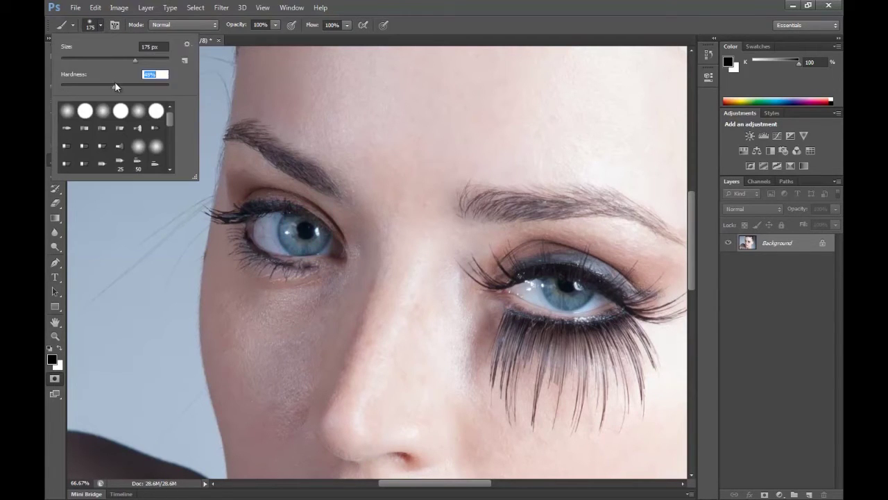
pyautogui.click(305, 228)
pyautogui.hotkey('ctrl', 'z')
pyautogui.press('[')
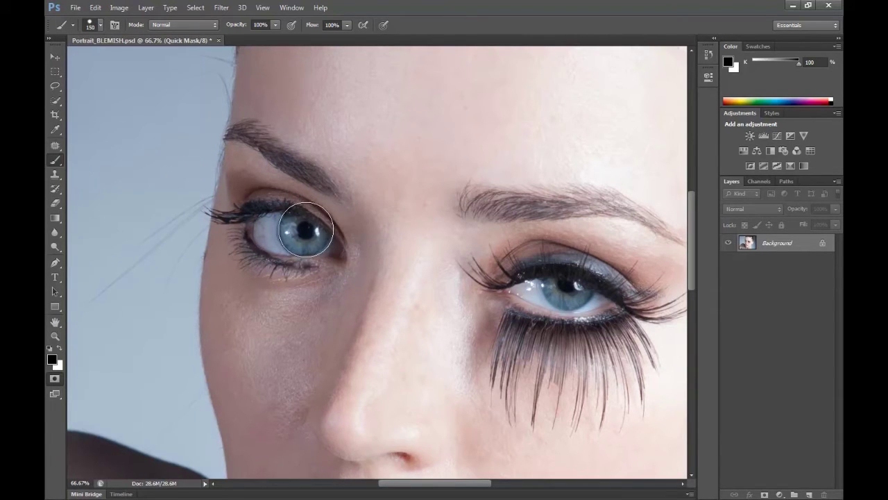
pyautogui.click(306, 230)
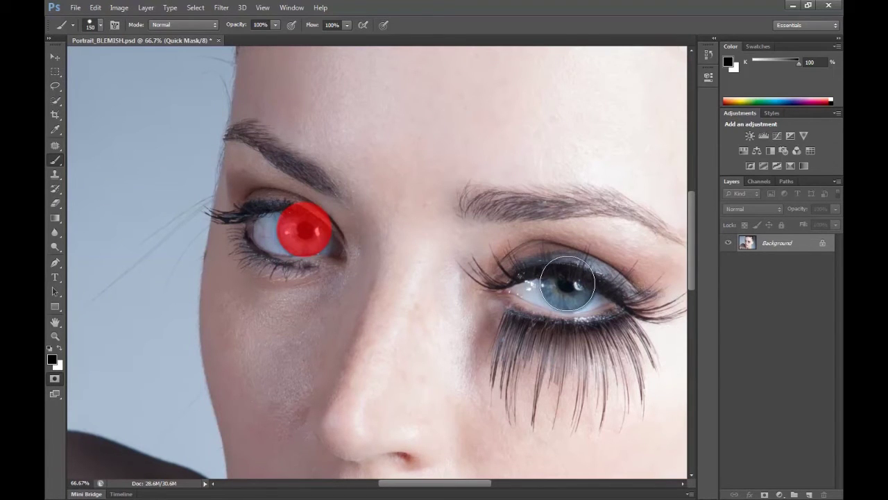
pyautogui.click(567, 283)
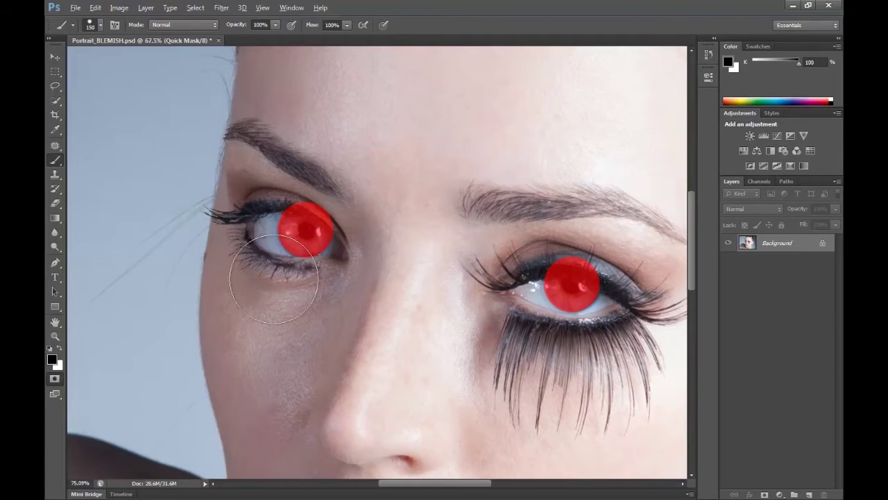
# - Erase the mask that overlaps the eyelids around both irises with a 35 px eraser
pyautogui.scroll(2, 236, 229)
pyautogui.scroll(1, 419, 252)
pyautogui.hotkey('alt', 'e')
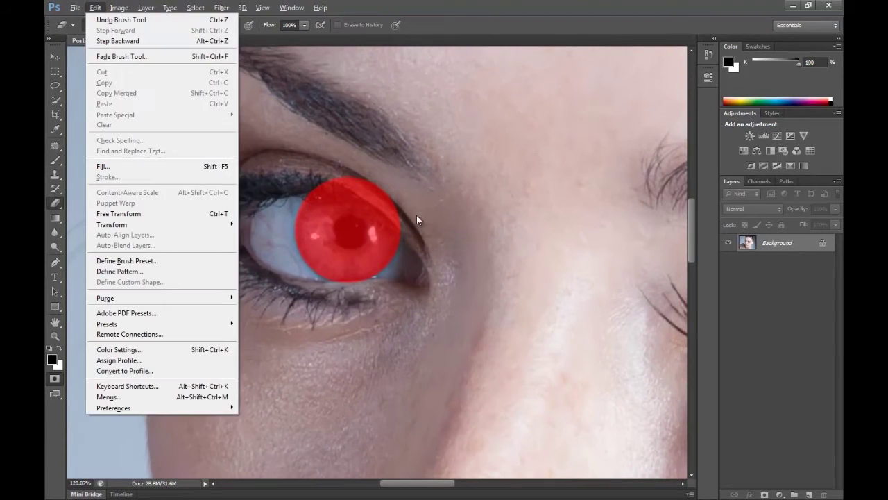
pyautogui.click(502, 14)
pyautogui.moveTo(413, 211)
pyautogui.mouseDown()
pyautogui.moveTo(339, 168)
pyautogui.moveTo(410, 219)
pyautogui.moveTo(319, 171)
pyautogui.moveTo(341, 178)
pyautogui.moveTo(319, 172)
pyautogui.moveTo(349, 187)
pyautogui.moveTo(320, 176)
pyautogui.moveTo(327, 178)
pyautogui.moveTo(313, 182)
pyautogui.moveTo(386, 206)
pyautogui.mouseUp()
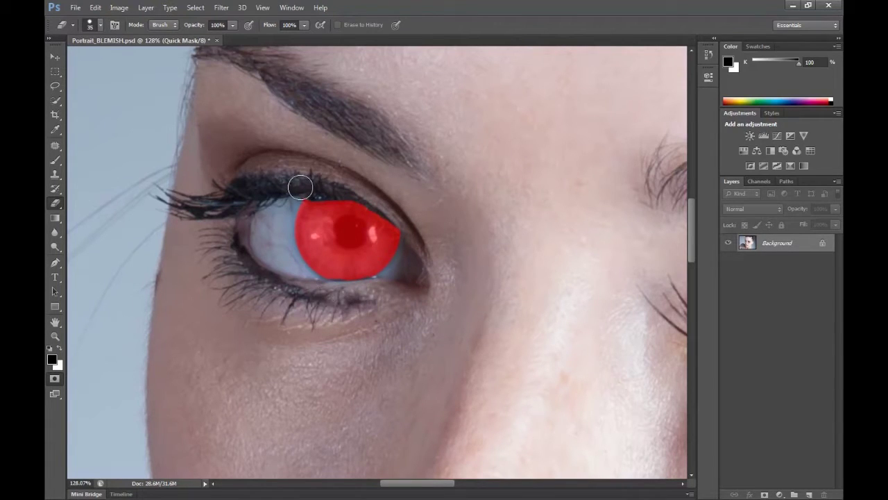
pyautogui.moveTo(413, 482); pyautogui.dragTo(459, 483)
pyautogui.moveTo(530, 297)
pyautogui.mouseDown()
pyautogui.moveTo(416, 285)
pyautogui.moveTo(539, 303)
pyautogui.moveTo(562, 316)
pyautogui.moveTo(493, 293)
pyautogui.moveTo(552, 329)
pyautogui.moveTo(451, 290)
pyautogui.moveTo(428, 290)
pyautogui.moveTo(469, 303)
pyautogui.moveTo(433, 306)
pyautogui.moveTo(535, 320)
pyautogui.moveTo(548, 341)
pyautogui.moveTo(544, 317)
pyautogui.mouseUp()
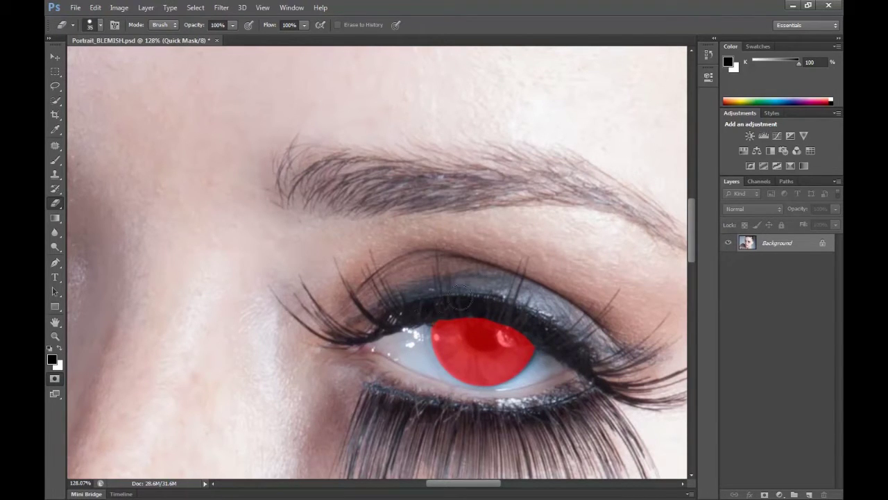
# - Convert the quick mask into a selection and check its outline around both irises
pyautogui.press('b')
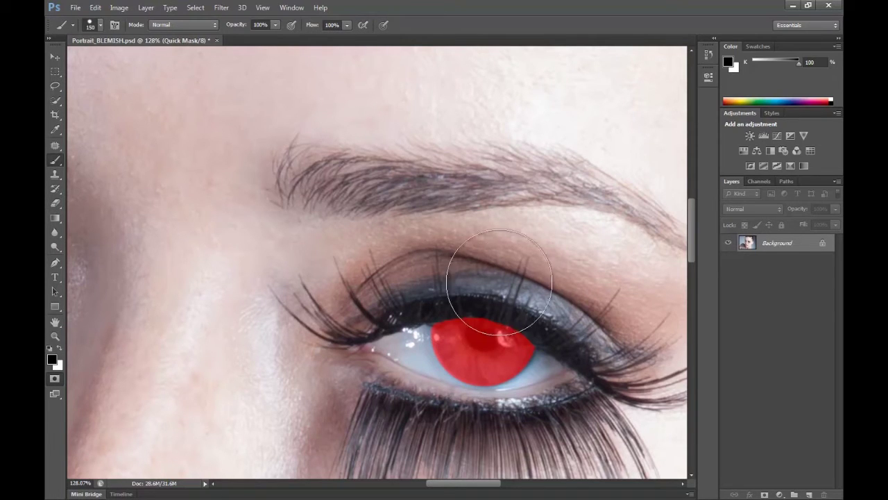
pyautogui.click(54, 380)
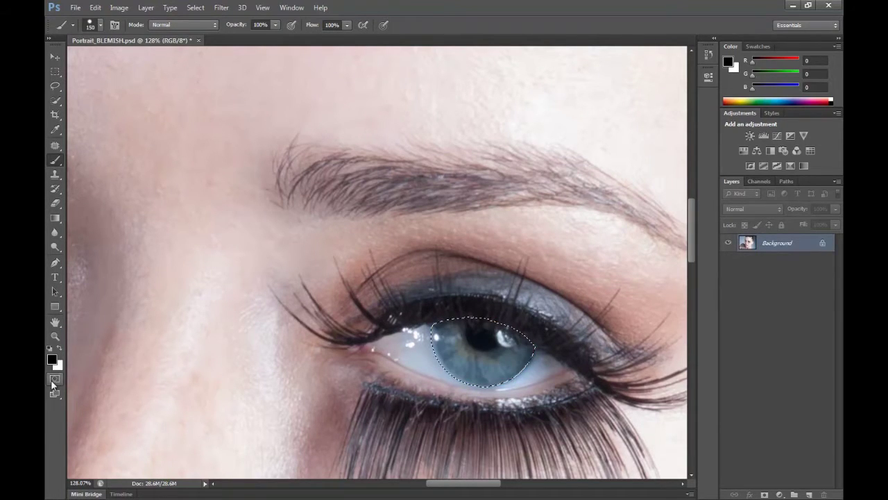
pyautogui.moveTo(489, 484); pyautogui.dragTo(425, 483)
pyautogui.press('q')
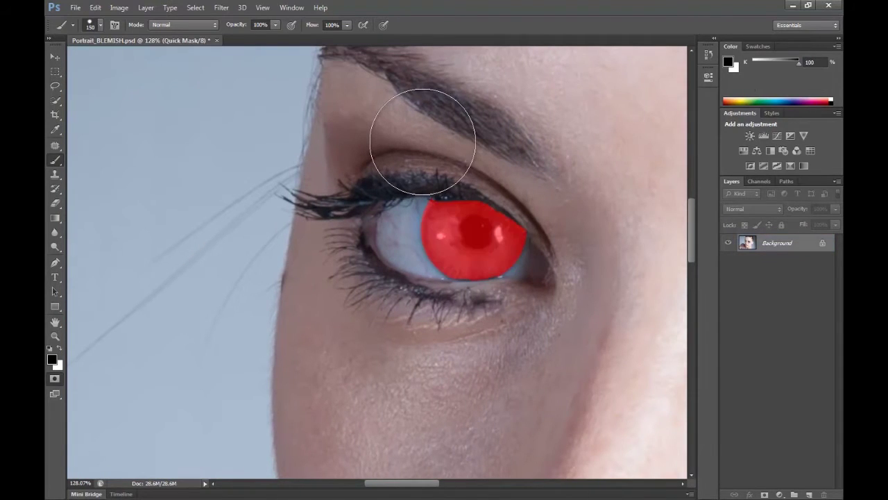
pyautogui.press('e')
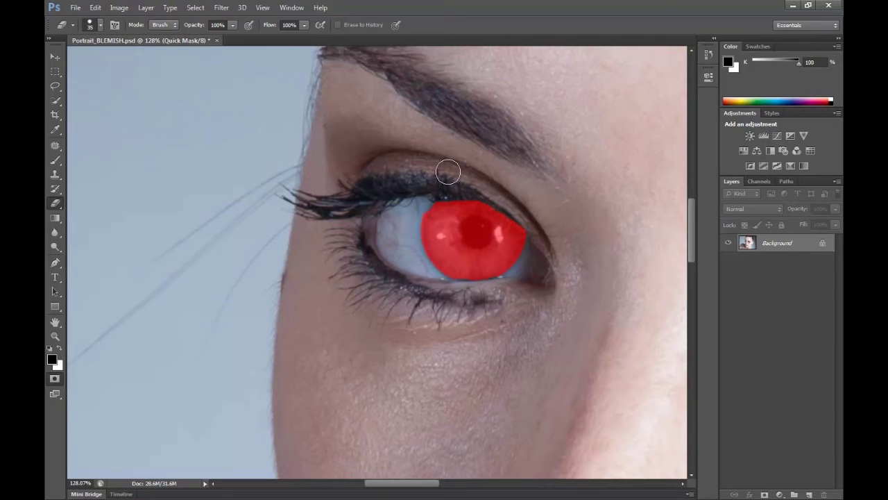
pyautogui.press('q')
pyautogui.press('q')
pyautogui.press('q')
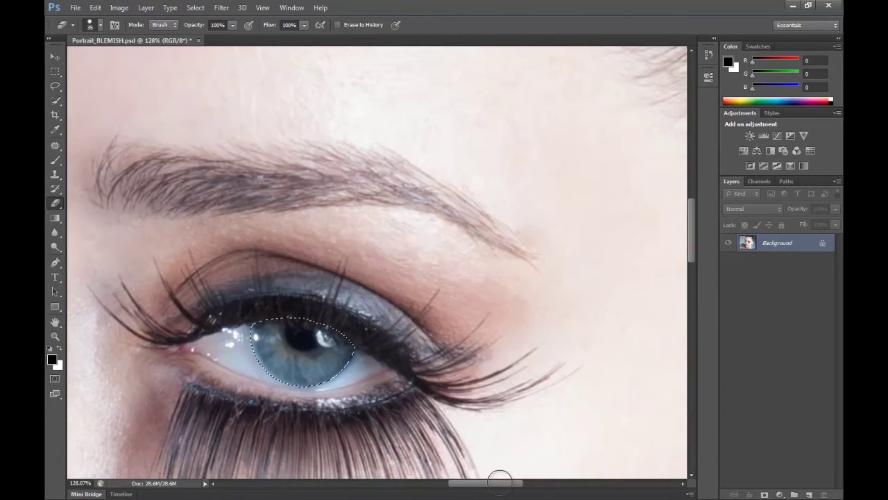
pyautogui.scroll(-4, 347, 357)
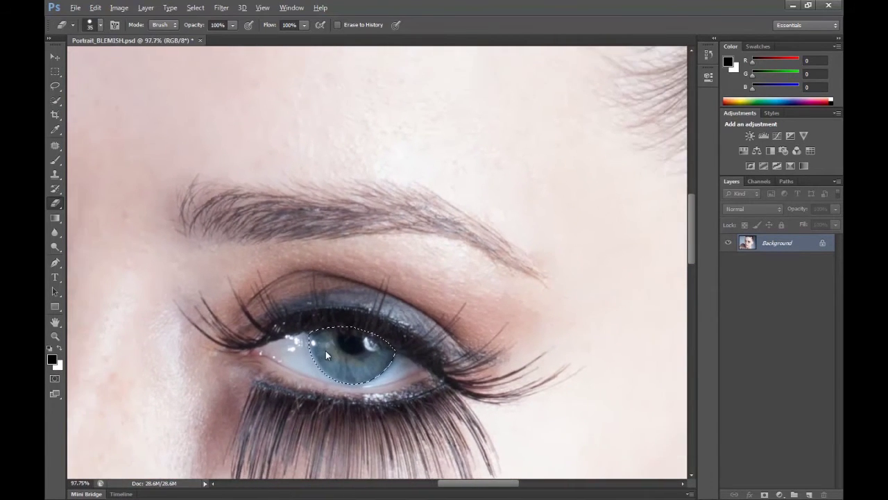
pyautogui.moveTo(486, 484); pyautogui.dragTo(444, 483)
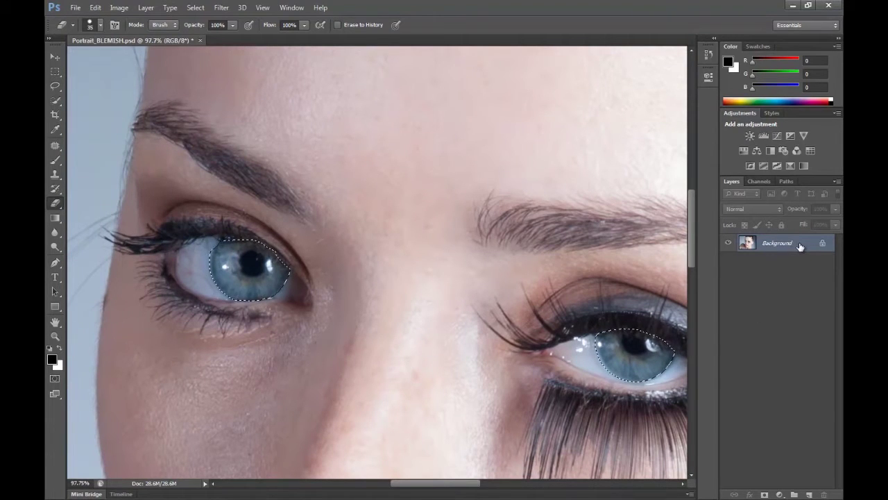
pyautogui.hotkey('ctrl', 'j')
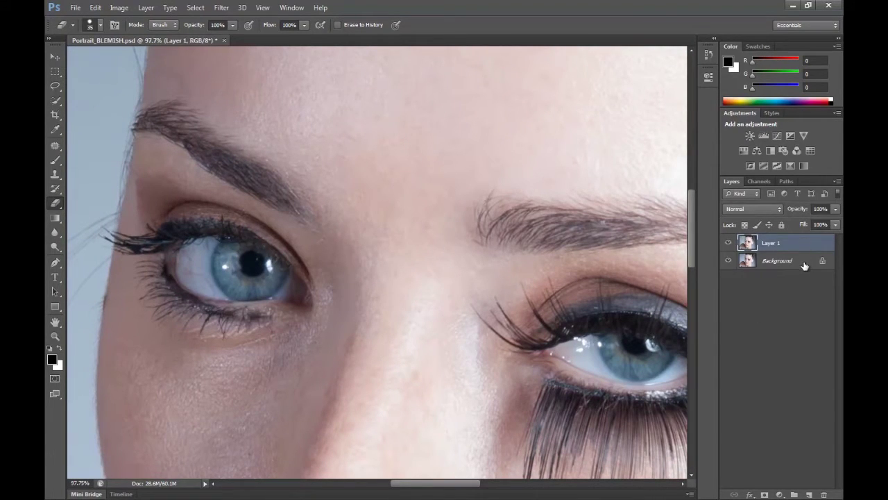
pyautogui.hotkey('ctrl', 'z')
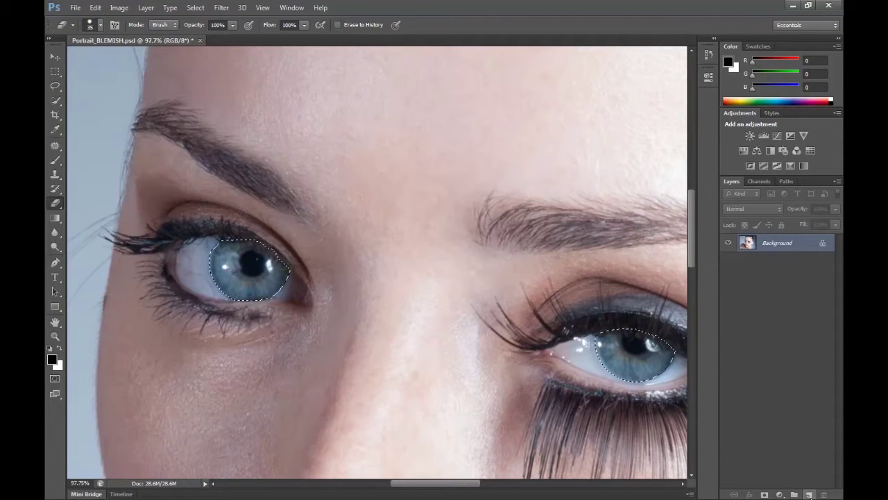
pyautogui.click(763, 136)
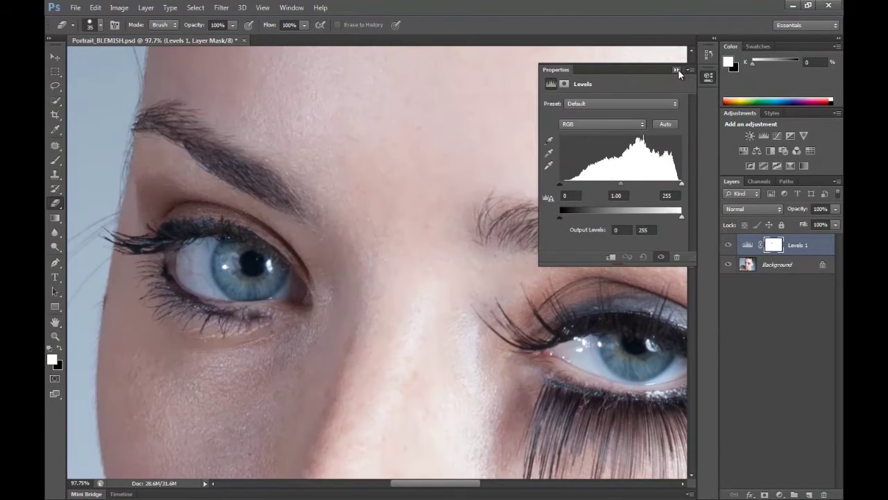
pyautogui.click(677, 69)
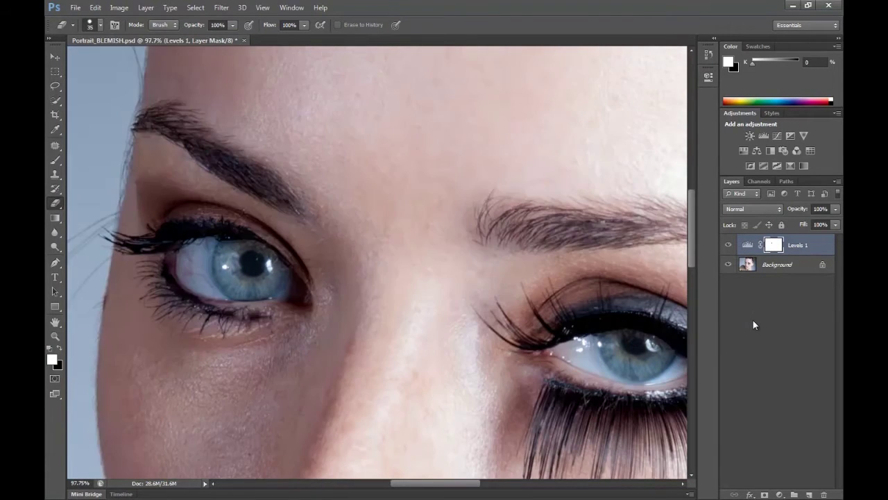
pyautogui.hotkey('ctrl', 'z')
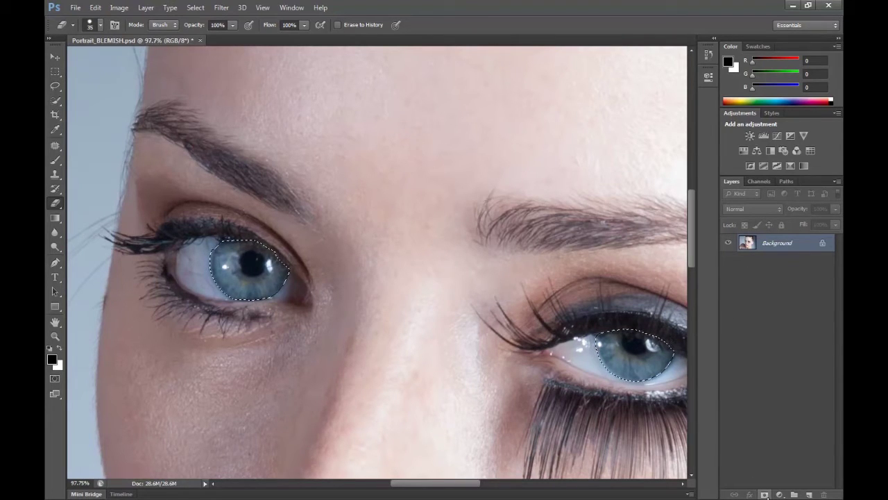
# - Add a Levels adjustment masked to the irises with input levels of 17, 1.04 and 230
pyautogui.click(764, 137)
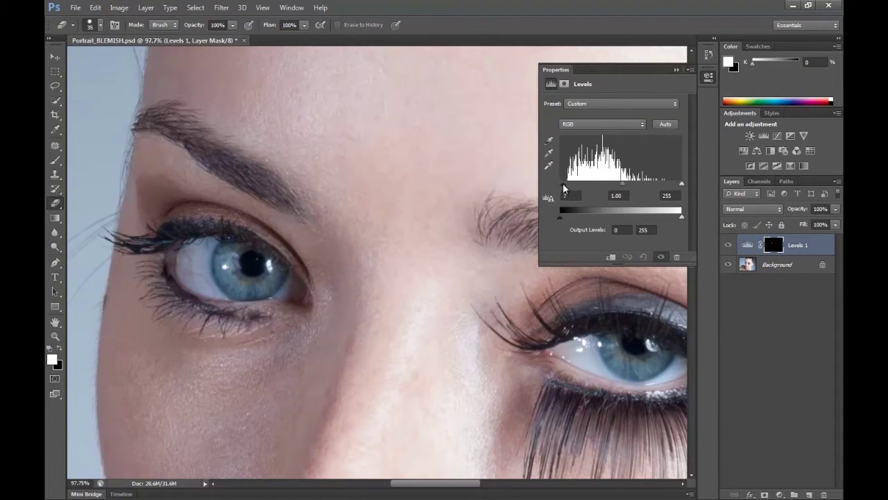
pyautogui.moveTo(568, 185); pyautogui.dragTo(569, 185)
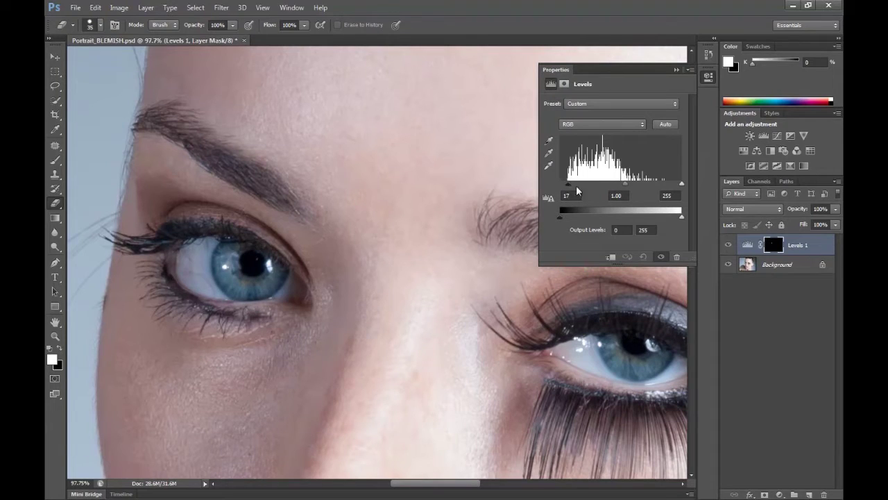
pyautogui.moveTo(625, 184); pyautogui.dragTo(621, 185)
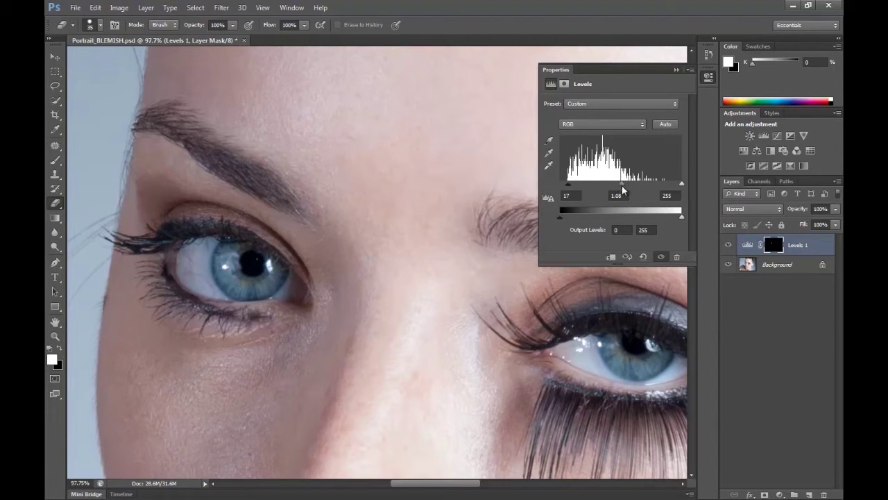
pyautogui.moveTo(681, 183); pyautogui.dragTo(670, 186)
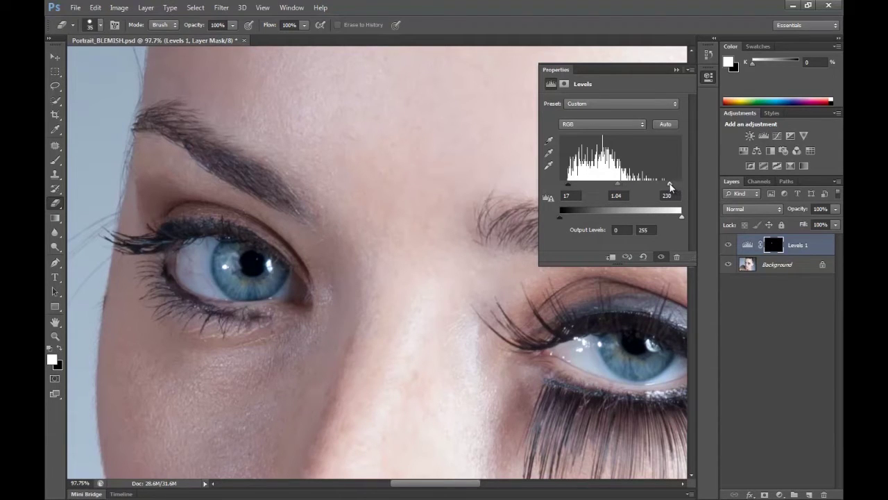
pyautogui.click(676, 69)
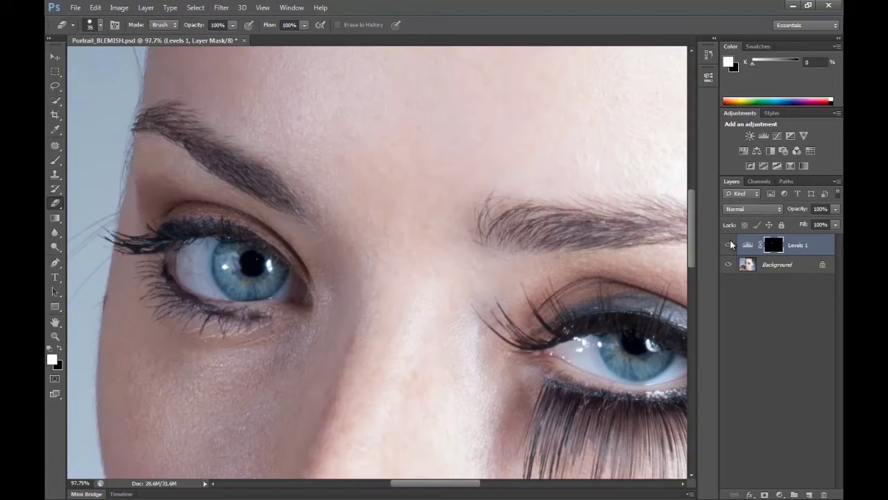
# - Load the Levels 1 mask as a selection and add a Curves adjustment layer masked to both irises
pyautogui.click(55, 336)
pyautogui.click(330, 26)
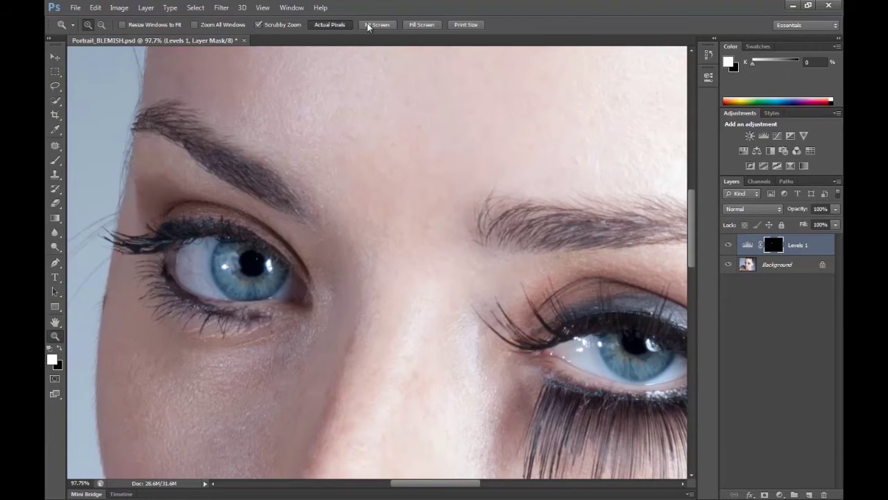
pyautogui.click(377, 25)
pyautogui.click(799, 374)
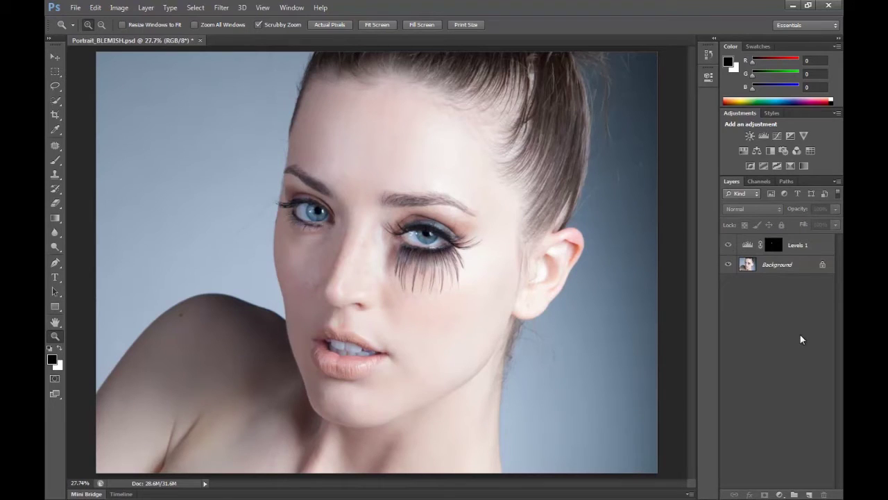
pyautogui.click(773, 247)
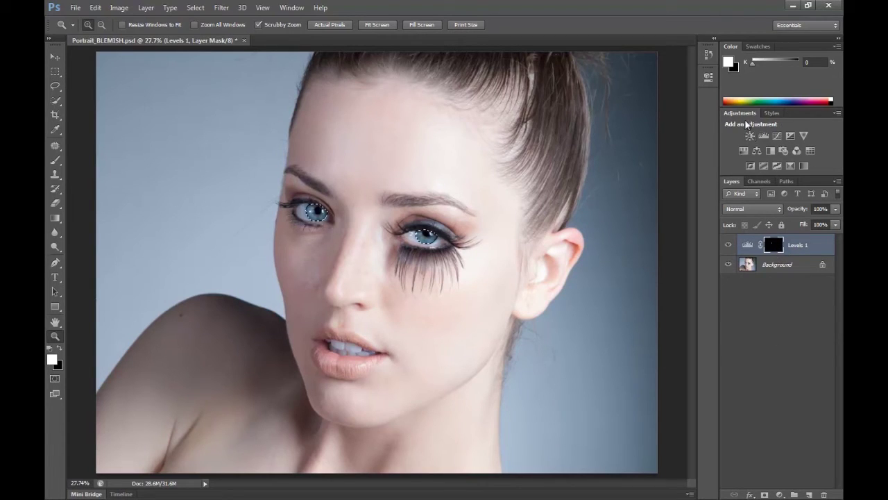
pyautogui.click(776, 137)
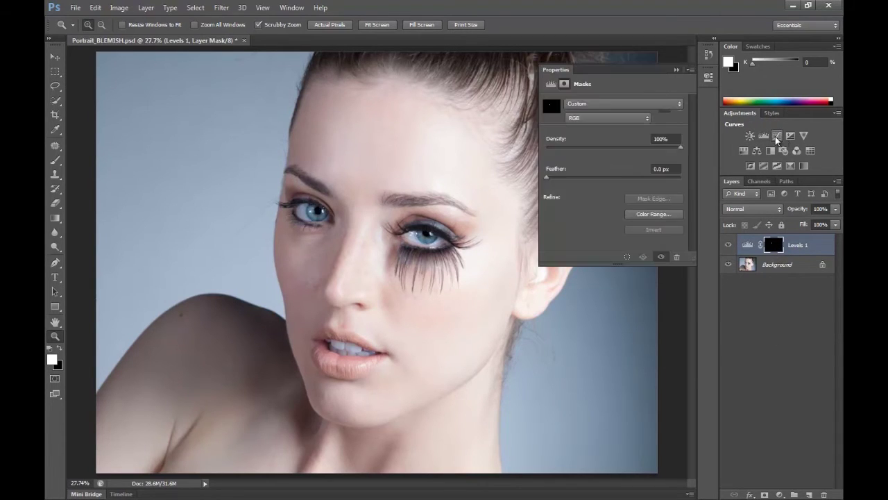
# - Shape a slight S-curve on the RGB channel by anchoring a highlight point and lowering a shadow point
pyautogui.click(631, 123)
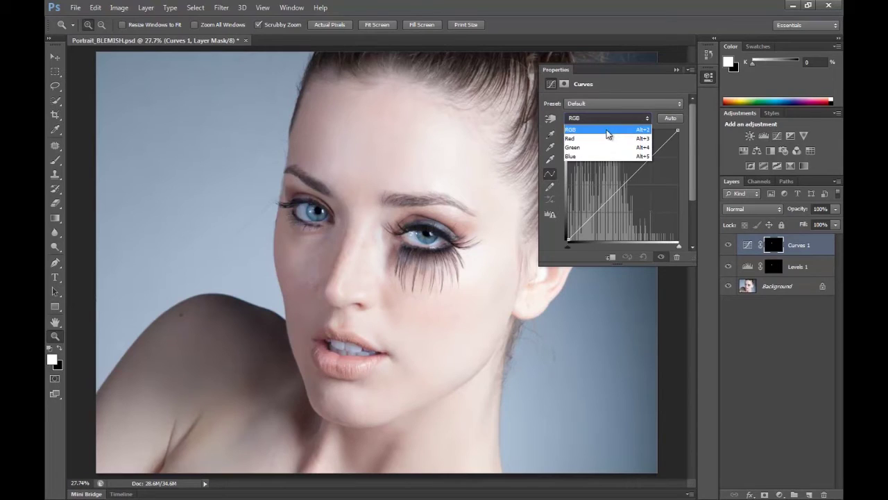
pyautogui.click(603, 131)
pyautogui.click(658, 150)
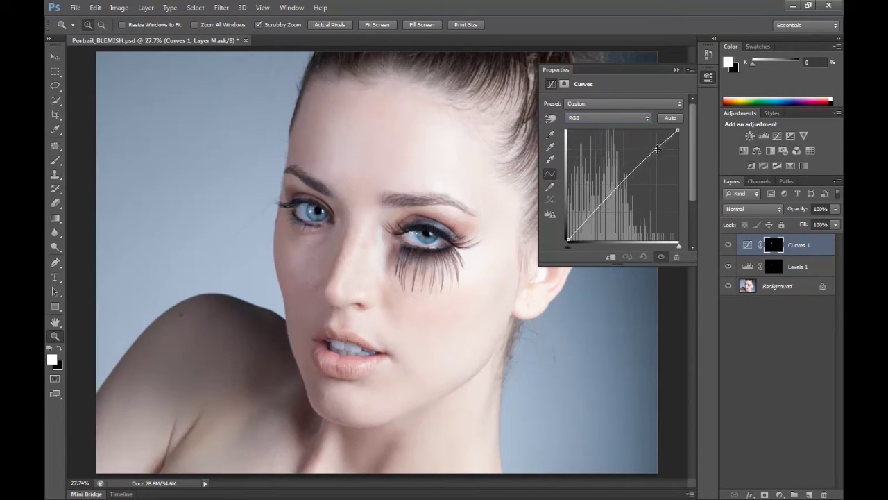
pyautogui.moveTo(658, 150); pyautogui.dragTo(656, 150)
pyautogui.moveTo(594, 211); pyautogui.dragTo(595, 217)
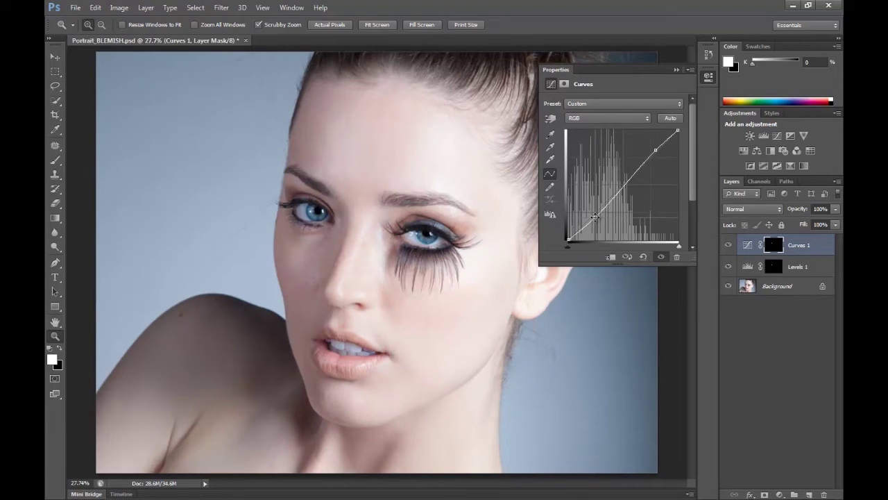
pyautogui.click(676, 70)
pyautogui.click(775, 349)
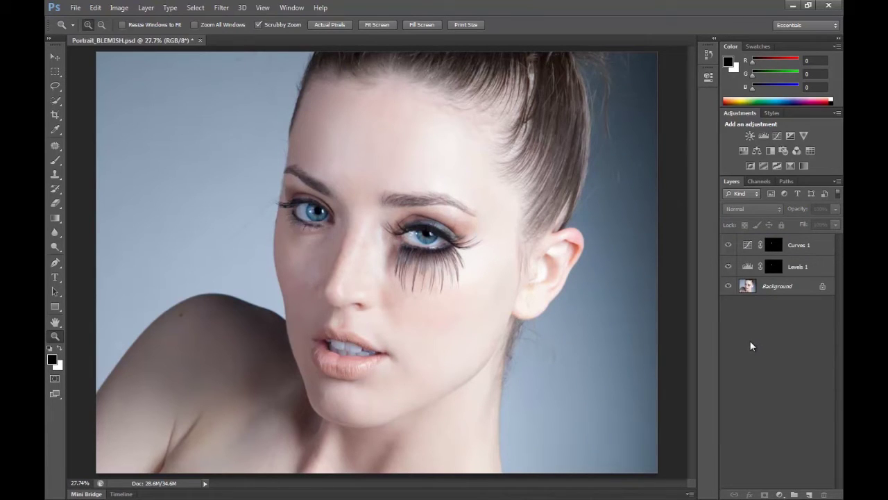
# - Stamp all visible layers into a new top layer and hide Curves 1, Levels 1 and Background beneath it
pyautogui.hotkey('ctrl', 'shift', 'alt', 'e')
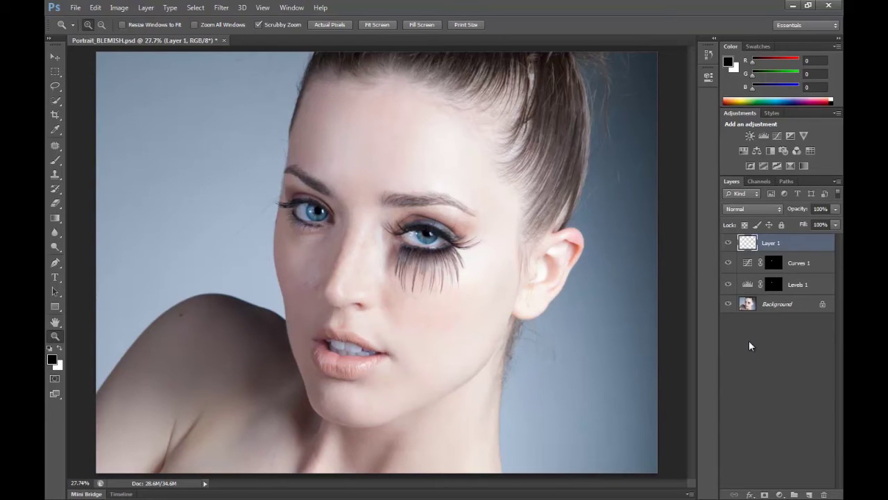
pyautogui.moveTo(727, 263); pyautogui.dragTo(729, 317)
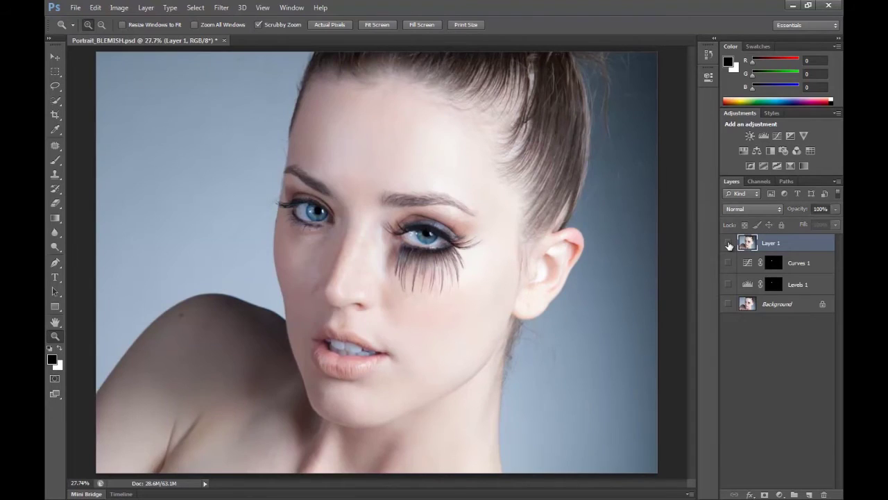
pyautogui.click(727, 243)
pyautogui.click(727, 243)
# - Rename the merged top layer as EYESMERGE
pyautogui.click(315, 219)
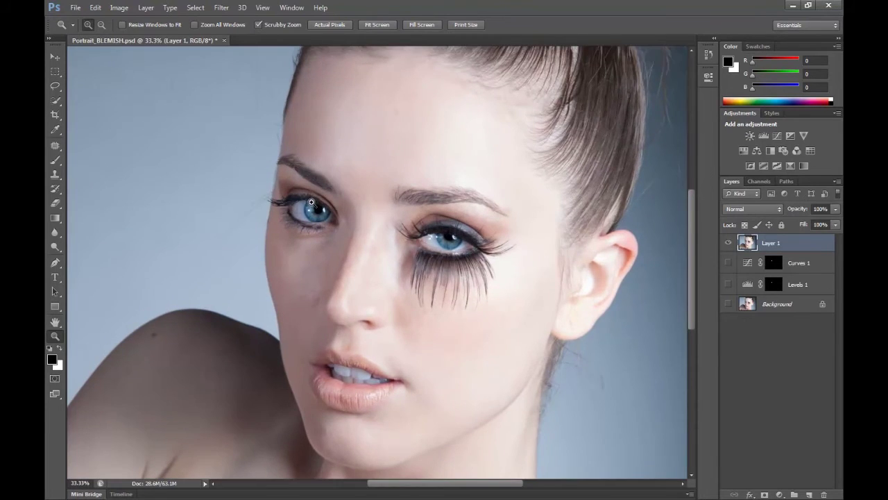
pyautogui.click(316, 219)
pyautogui.click(333, 220)
pyautogui.doubleClick(771, 243)
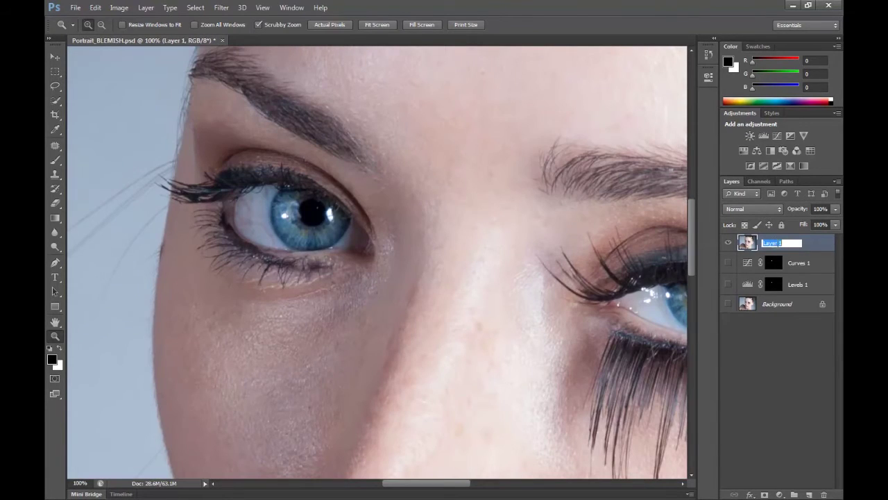
pyautogui.write('EYES')
pyautogui.press('Return')
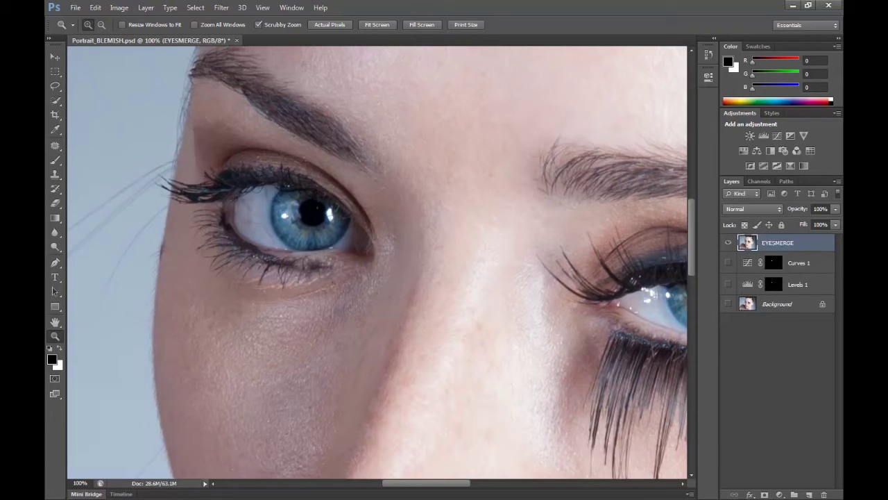
# - Burn the edges of both irises with a 35 px brush on Midtones at 50% exposure
pyautogui.click(55, 247)
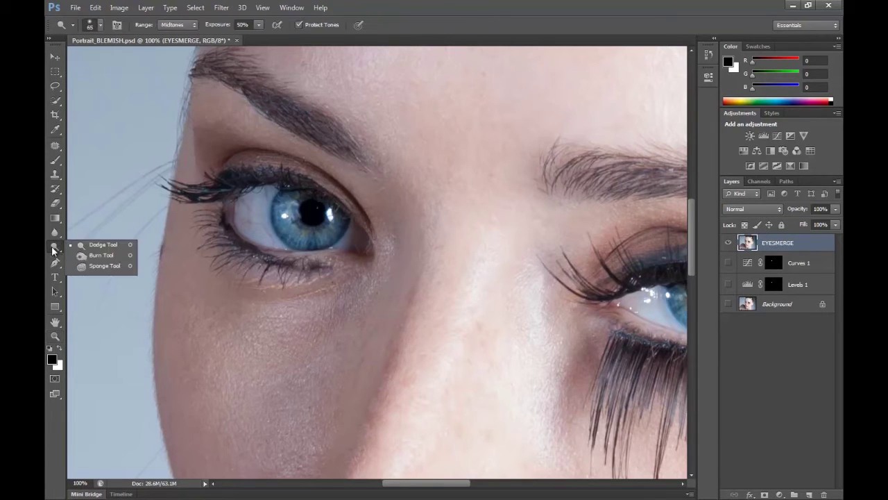
pyautogui.click(100, 254)
pyautogui.press('[')
pyautogui.press('[')
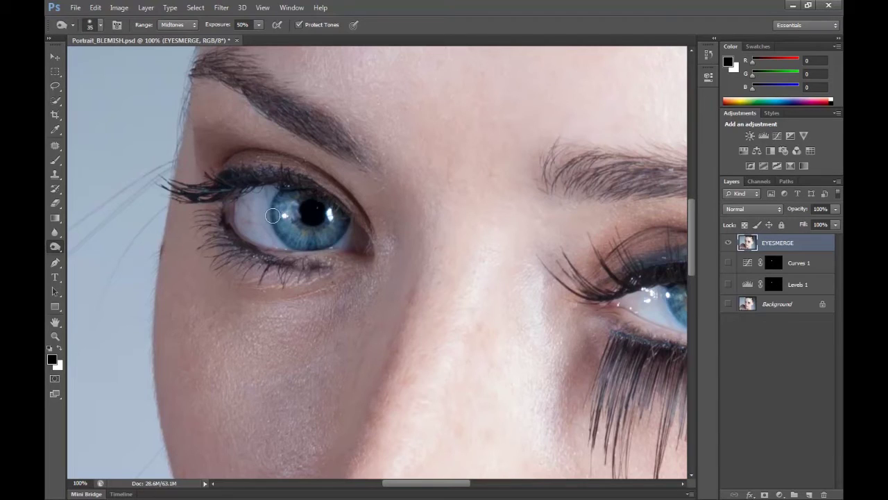
pyautogui.click(243, 25)
pyautogui.press('Return')
pyautogui.moveTo(275, 219)
pyautogui.mouseDown()
pyautogui.moveTo(306, 244)
pyautogui.moveTo(338, 236)
pyautogui.moveTo(344, 222)
pyautogui.moveTo(344, 237)
pyautogui.mouseUp()
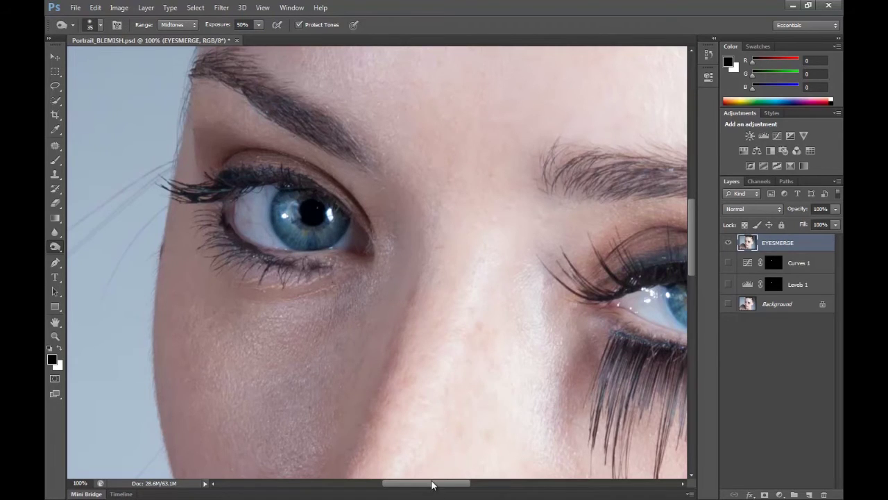
pyautogui.moveTo(432, 481); pyautogui.dragTo(458, 481)
pyautogui.moveTo(457, 313)
pyautogui.mouseDown()
pyautogui.moveTo(483, 292)
pyautogui.moveTo(491, 312)
pyautogui.moveTo(513, 323)
pyautogui.moveTo(544, 315)
pyautogui.mouseUp()
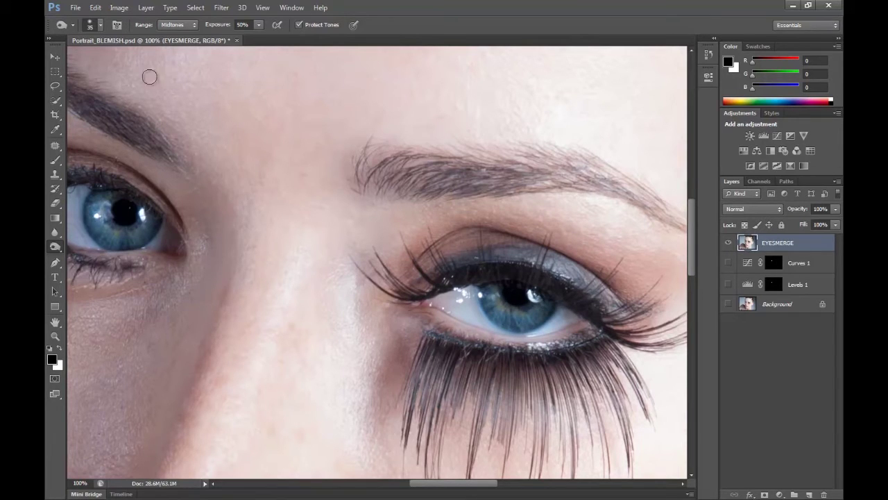
# - Switch to the Dodge tool and reduce its brush size to 25 px, with Midtones at 50% exposure
pyautogui.rightClick(58, 251)
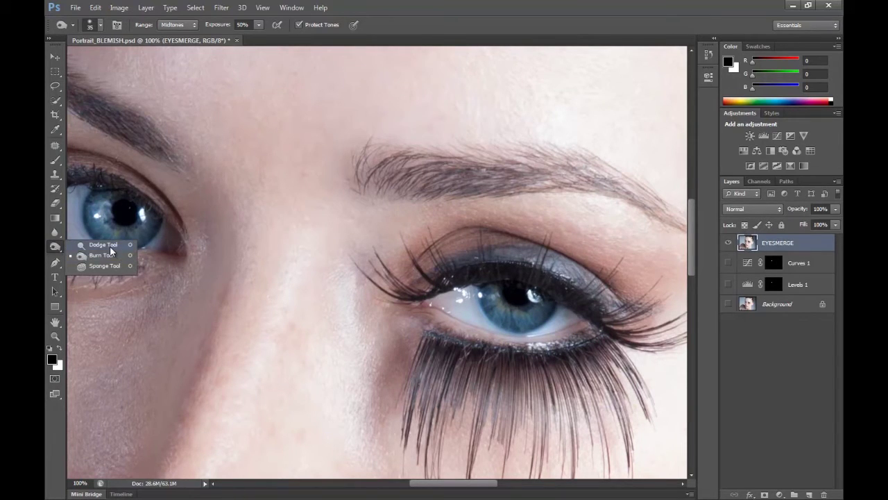
pyautogui.click(109, 245)
pyautogui.press('p')
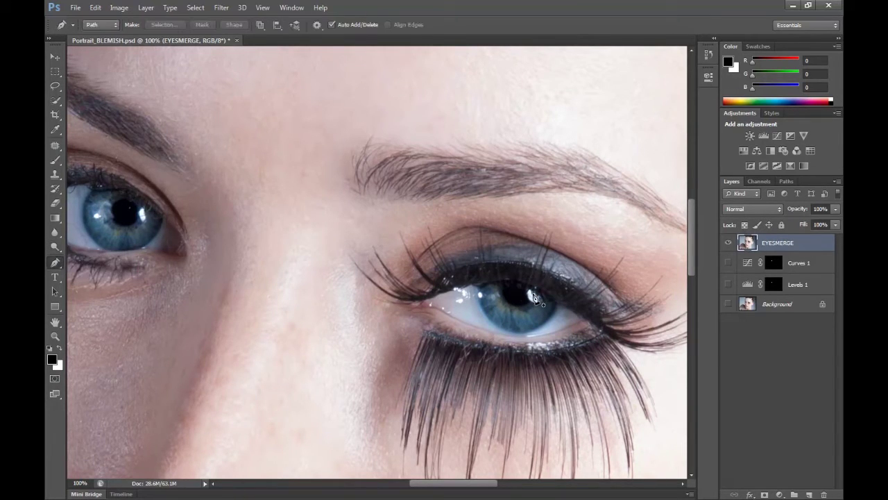
pyautogui.click(56, 247)
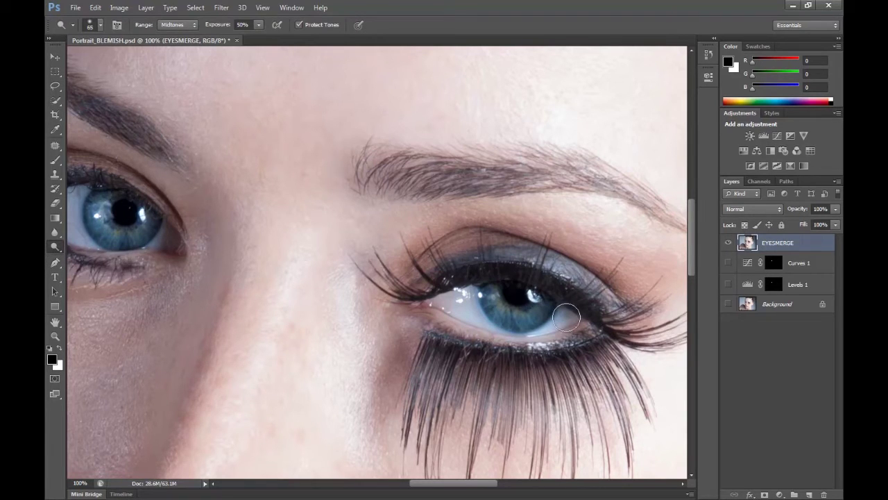
pyautogui.press('[')
pyautogui.press('[')
pyautogui.press('[')
pyautogui.press('[')
pyautogui.press('[')
pyautogui.press('[')
pyautogui.moveTo(461, 483); pyautogui.dragTo(449, 479)
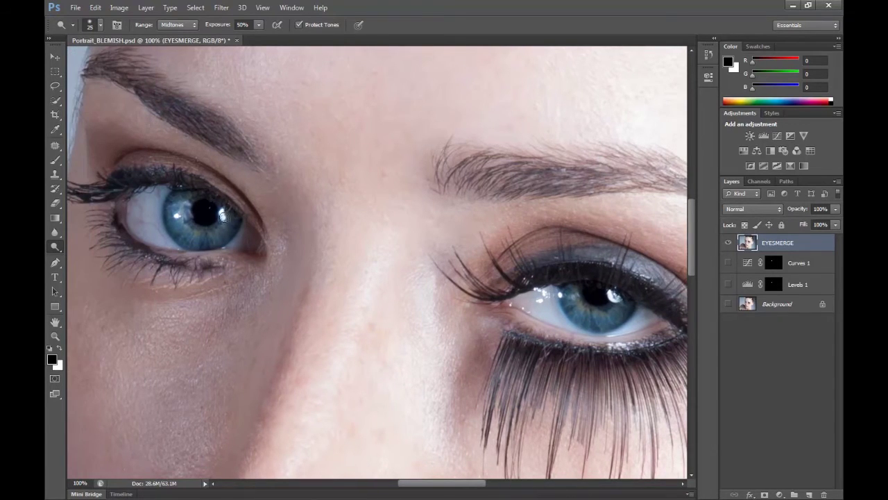
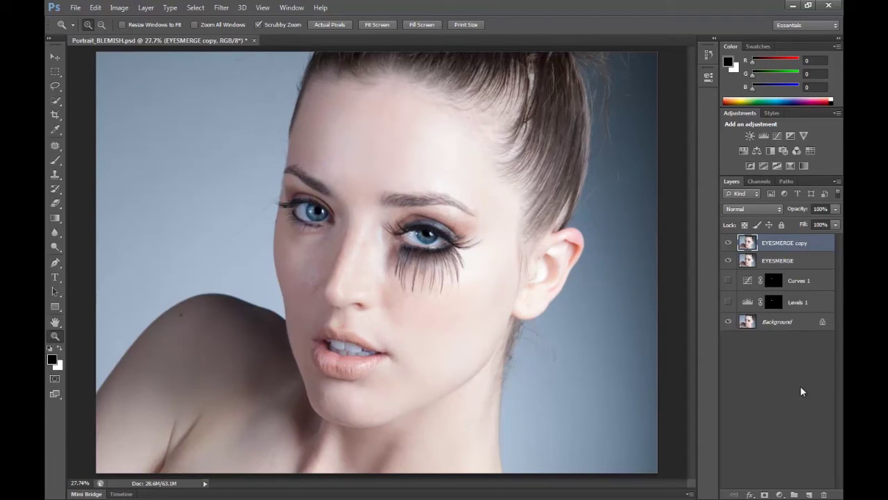
# - Rename the EYESMERGE copy layer as SHARPENEYES
pyautogui.doubleClick(780, 242)
pyautogui.write('SHARPENEYES')
pyautogui.press('Return')
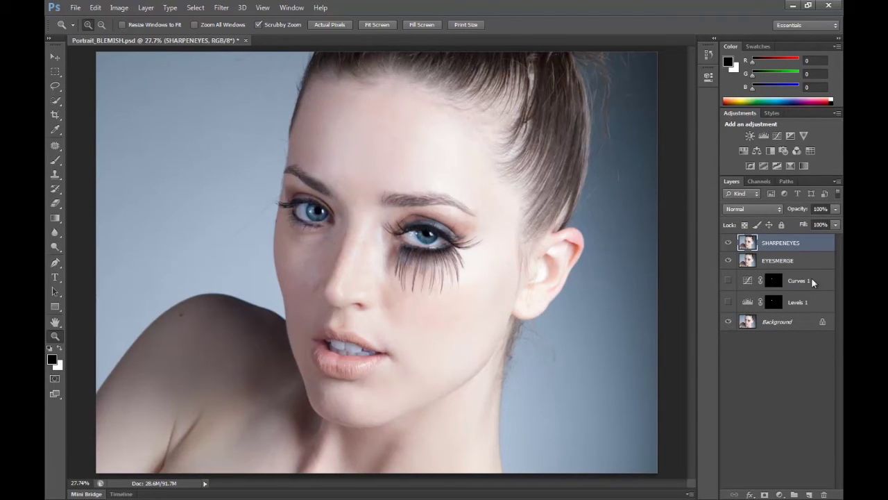
# - Apply an Unsharp Mask to the SHARPENEYES layer with amount 35%, radius 4.5 pixels and threshold 0
pyautogui.click(220, 8)
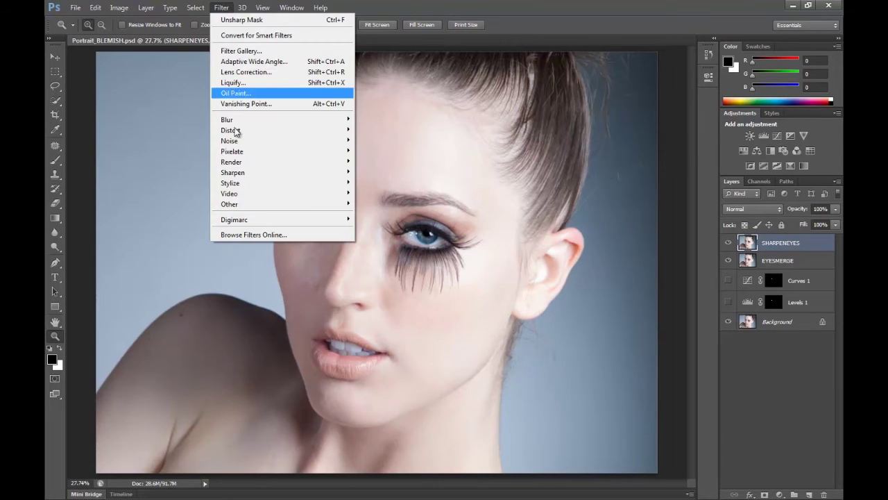
pyautogui.moveTo(248, 172)
pyautogui.click(382, 214)
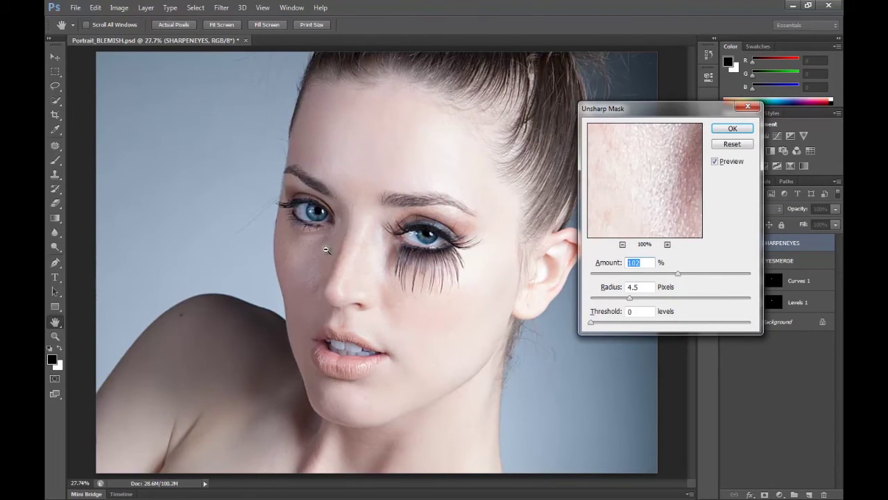
pyautogui.keyDown('ctrl'); pyautogui.click(317, 214); pyautogui.keyUp('ctrl')
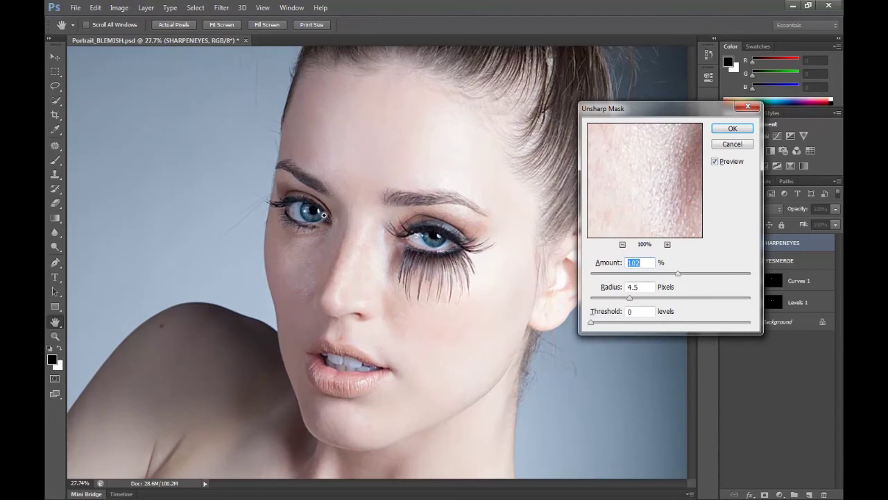
pyautogui.keyDown('ctrl'); pyautogui.click(335, 220); pyautogui.keyUp('ctrl')
pyautogui.keyDown('ctrl'); pyautogui.click(359, 223); pyautogui.keyUp('ctrl')
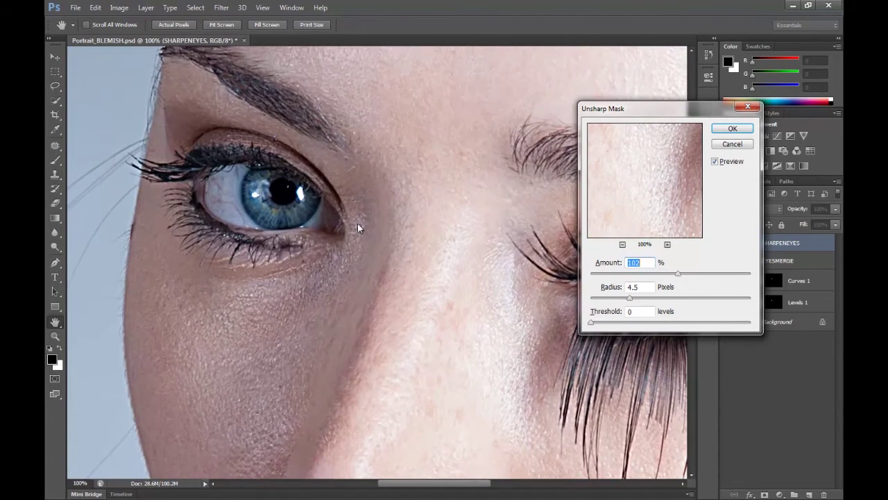
pyautogui.moveTo(678, 274); pyautogui.dragTo(616, 277)
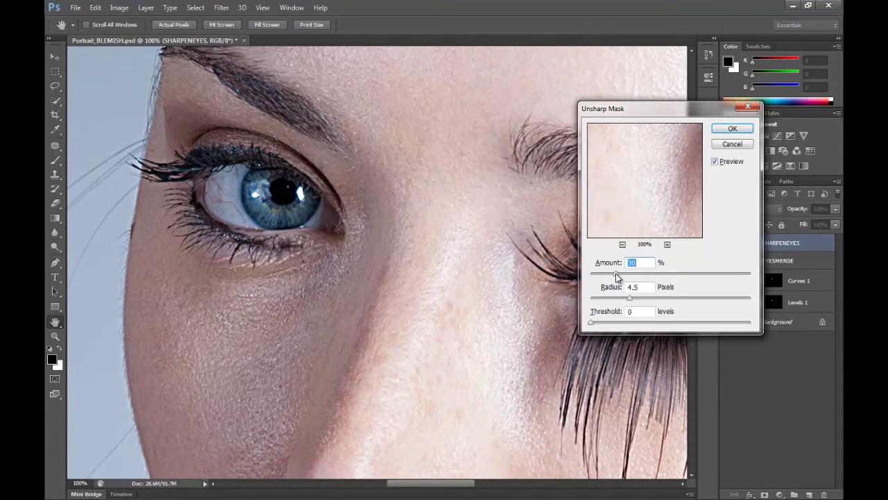
pyautogui.click(716, 161)
pyautogui.click(716, 160)
pyautogui.doubleClick(635, 262)
pyautogui.write('35')
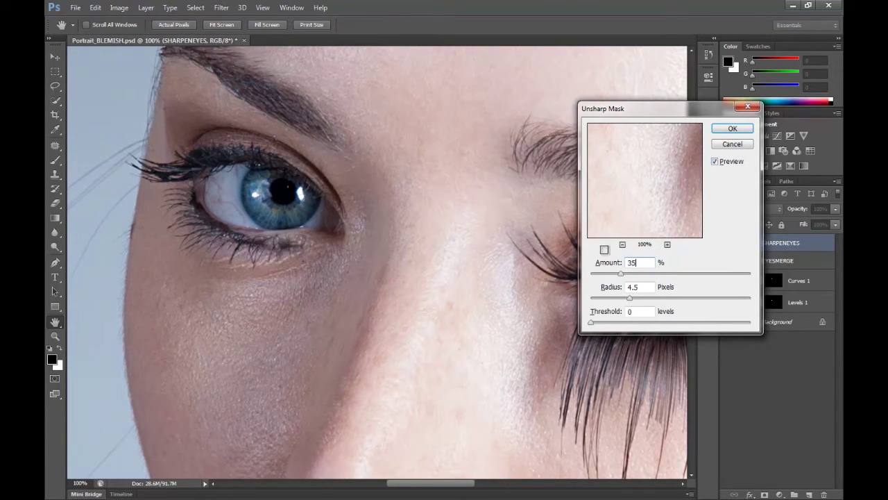
pyautogui.click(730, 129)
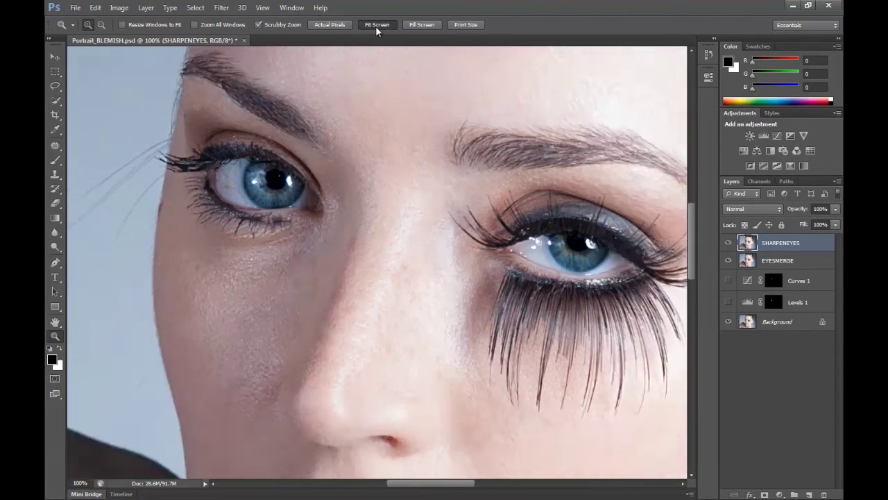
# - Add a black layer mask to the SHARPENEYES layer to hide its sharpening
pyautogui.click(376, 26)
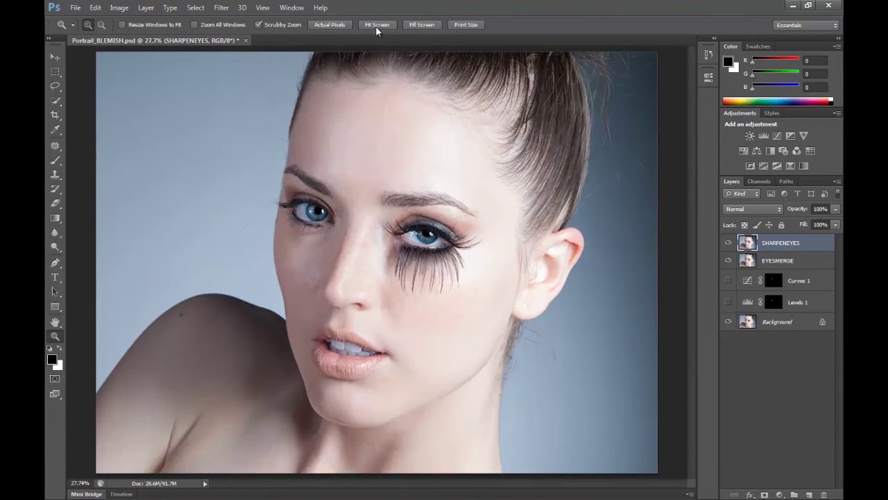
pyautogui.click(340, 26)
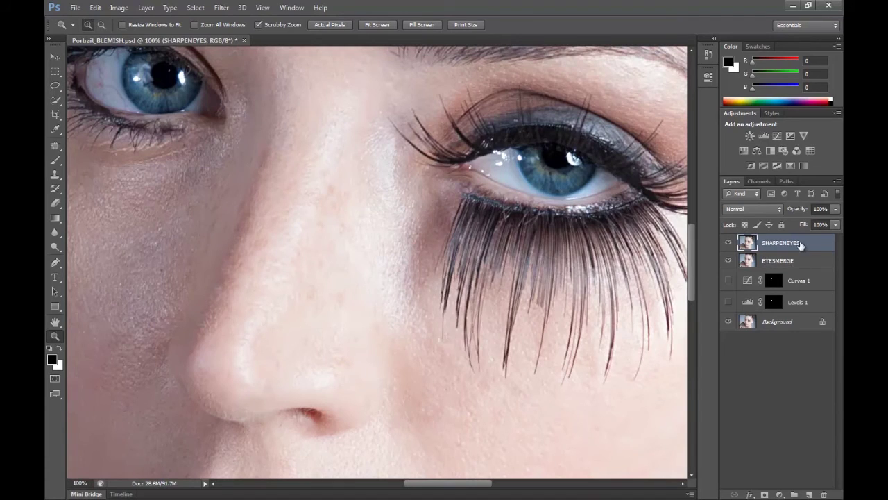
pyautogui.press('alt')
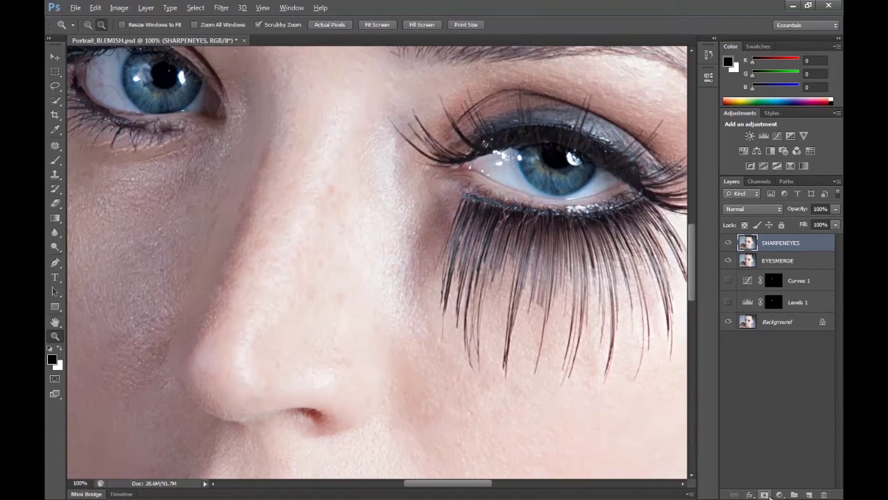
pyautogui.keyDown('alt'); pyautogui.click(769, 494); pyautogui.keyUp('alt')
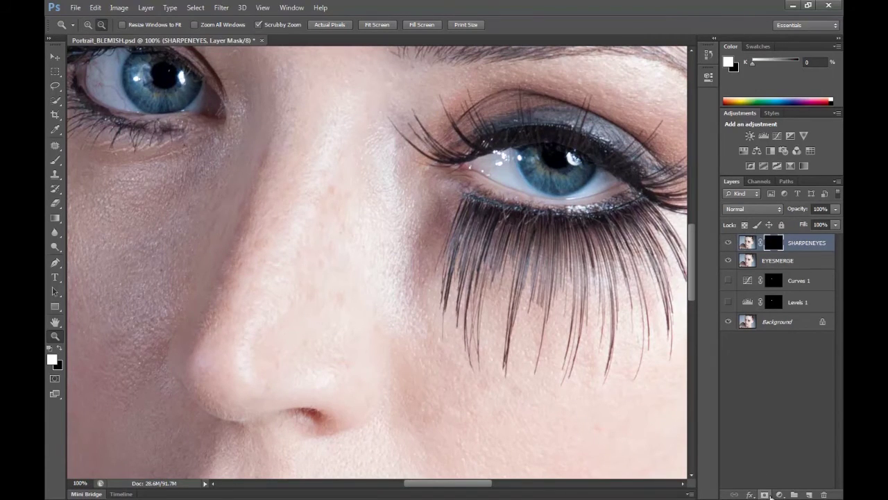
pyautogui.scroll(3, 558, 343)
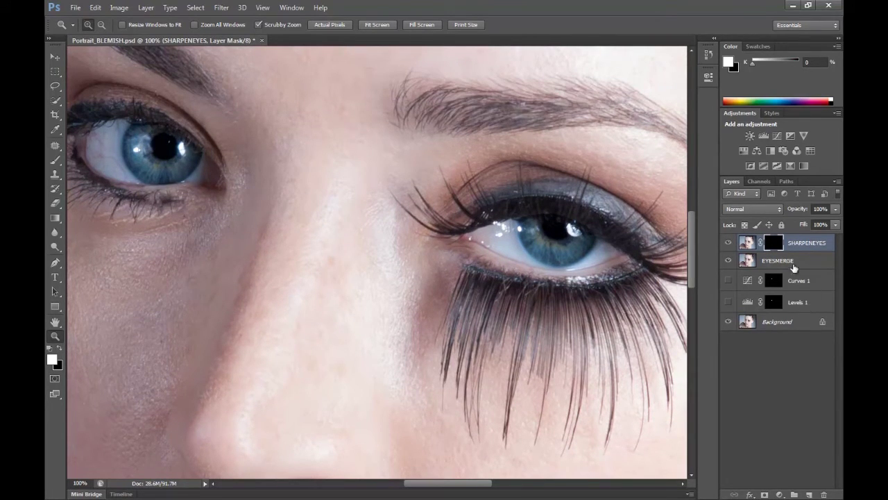
# - Target the SHARPENEYES layer mask and switch to the Brush tool with its size reduced to 45 px
pyautogui.click(761, 495)
pyautogui.hotkey('ctrl', 'z')
pyautogui.click(774, 445)
pyautogui.click(776, 244)
pyautogui.click(56, 160)
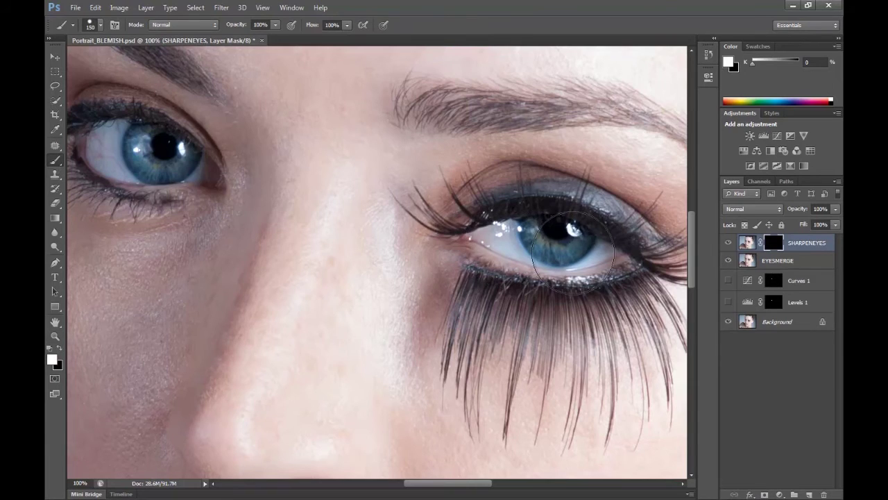
pyautogui.press('[')
pyautogui.press('[')
pyautogui.press('[')
pyautogui.press('[')
pyautogui.press('[')
pyautogui.press('[')
pyautogui.press('[')
pyautogui.press('[')
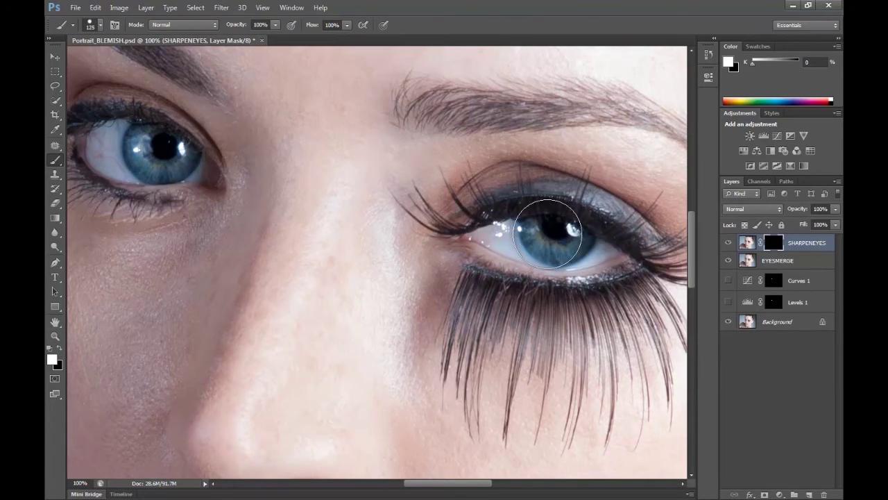
# - Paint white over both irises on the SHARPENEYES mask to reveal the sharpening, and check the painted areas in the mask-only view
pyautogui.moveTo(526, 229)
pyautogui.mouseDown()
pyautogui.moveTo(548, 254)
pyautogui.moveTo(547, 246)
pyautogui.moveTo(577, 245)
pyautogui.moveTo(587, 232)
pyautogui.moveTo(558, 243)
pyautogui.moveTo(540, 230)
pyautogui.moveTo(580, 231)
pyautogui.moveTo(527, 234)
pyautogui.moveTo(564, 251)
pyautogui.mouseUp()
pyautogui.moveTo(137, 146)
pyautogui.mouseDown()
pyautogui.moveTo(167, 172)
pyautogui.moveTo(189, 147)
pyautogui.moveTo(178, 163)
pyautogui.moveTo(145, 152)
pyautogui.moveTo(141, 126)
pyautogui.moveTo(140, 164)
pyautogui.moveTo(161, 144)
pyautogui.moveTo(165, 166)
pyautogui.moveTo(141, 144)
pyautogui.moveTo(142, 169)
pyautogui.mouseUp()
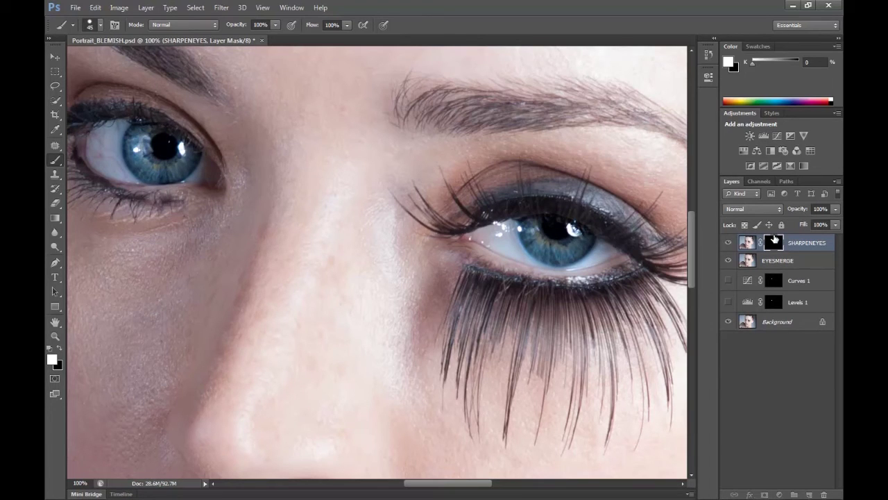
pyautogui.keyDown('alt'); pyautogui.click(774, 242); pyautogui.keyUp('alt')
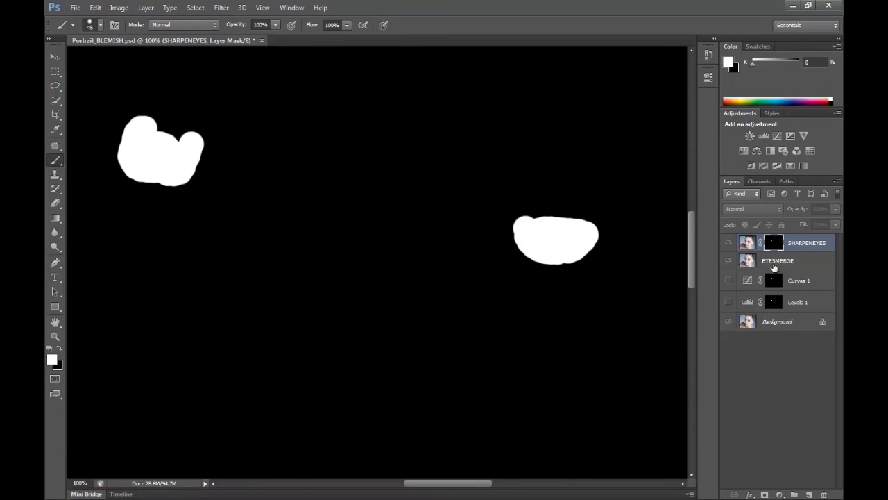
pyautogui.keyDown('alt'); pyautogui.click(773, 244); pyautogui.keyUp('alt')
pyautogui.keyDown('alt'); pyautogui.click(774, 245); pyautogui.keyUp('alt')
pyautogui.keyDown('alt'); pyautogui.click(774, 245); pyautogui.keyUp('alt')
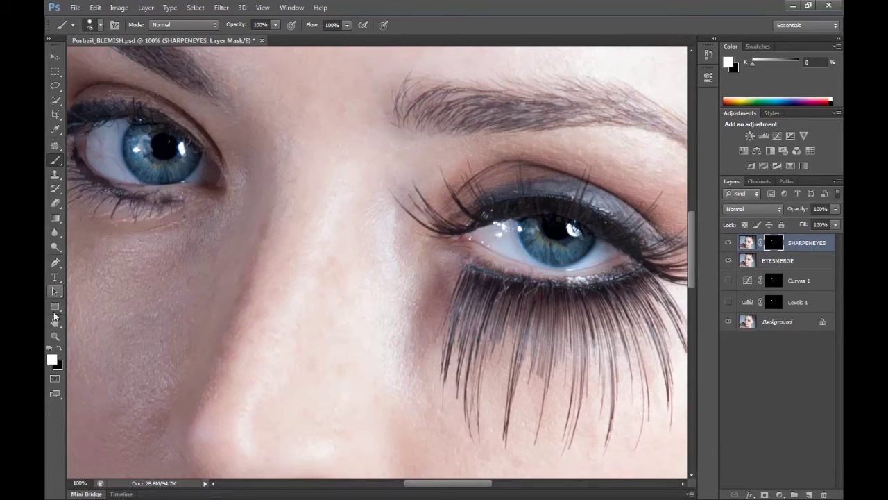
# - Examine the sharpened eyes and overall retouch in the whole portrait and close up at 50% zoom
pyautogui.click(55, 336)
pyautogui.click(365, 26)
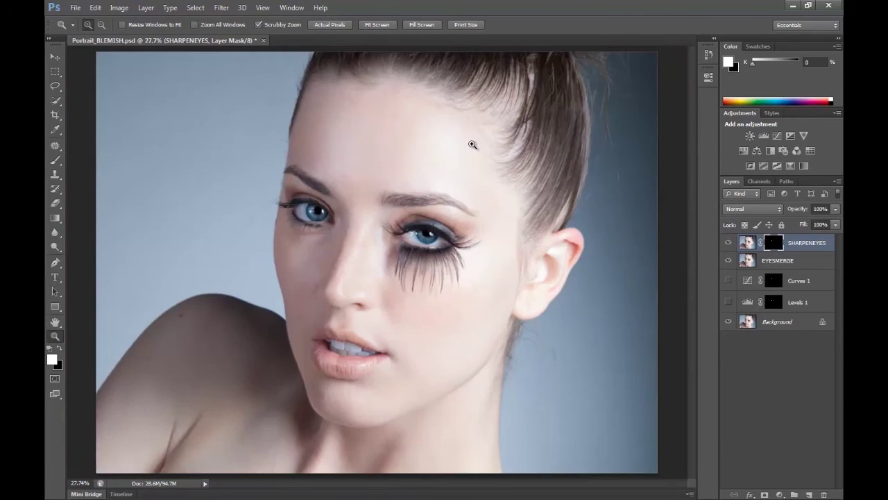
pyautogui.click(763, 354)
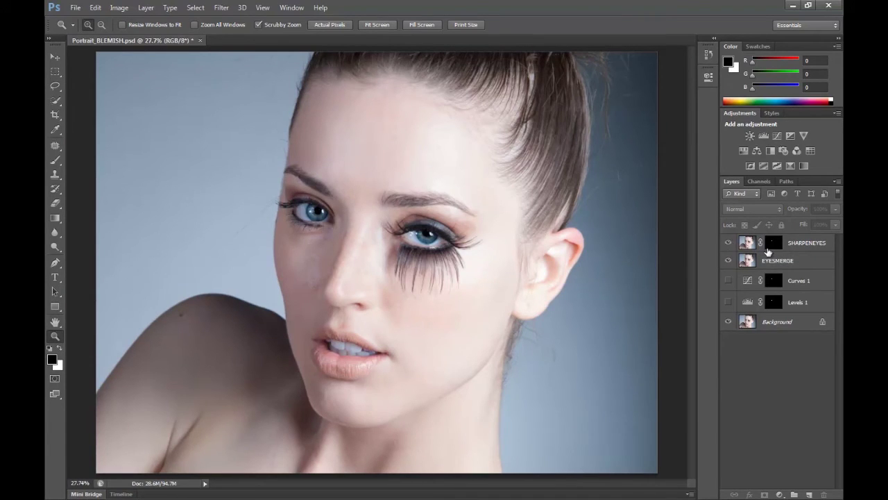
pyautogui.click(768, 248)
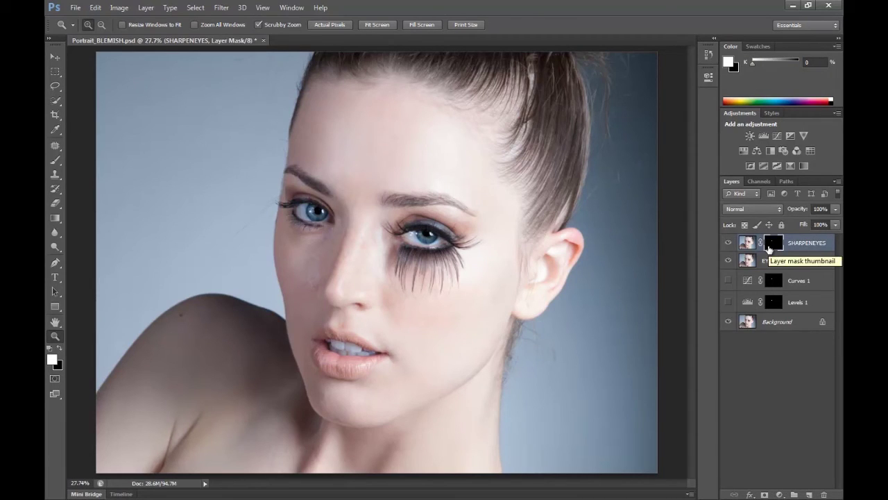
pyautogui.click(781, 367)
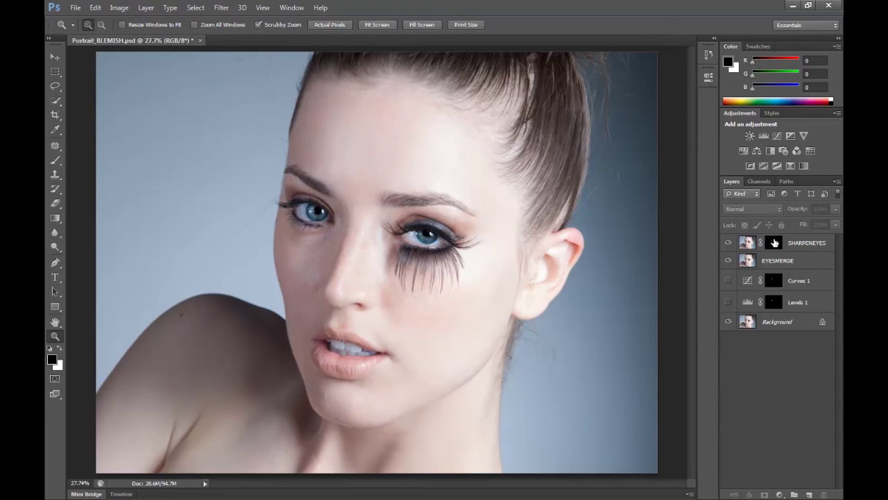
pyautogui.click(795, 244)
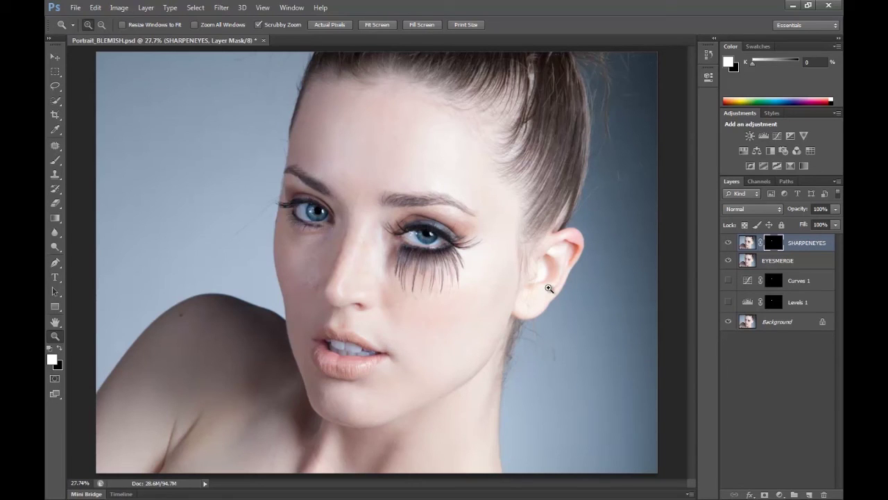
pyautogui.click(430, 316)
pyautogui.click(235, 205)
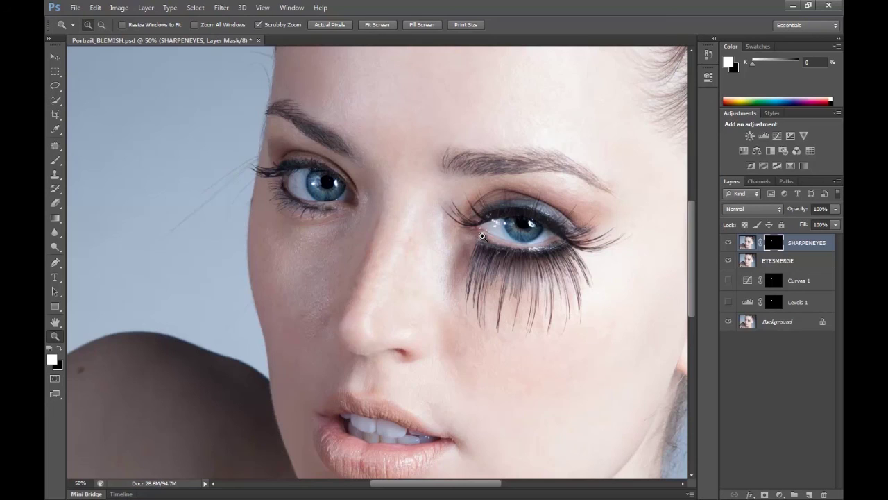
pyautogui.scroll(-1, 545, 351)
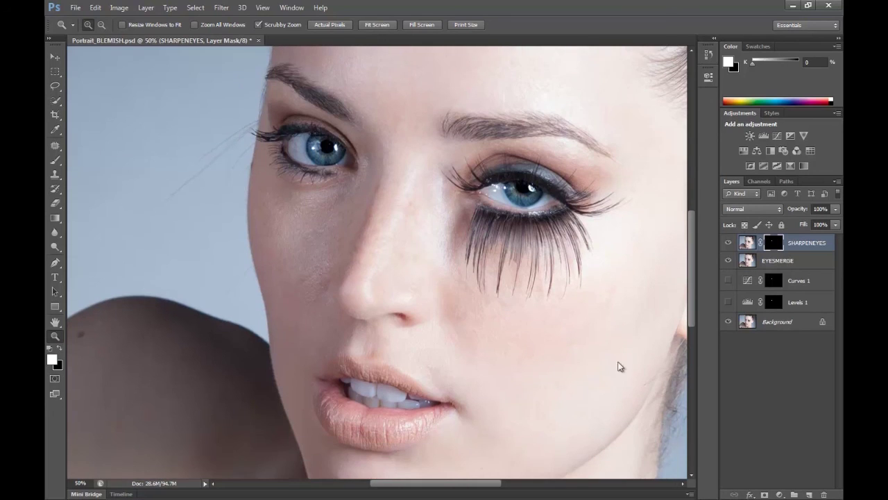
pyautogui.click(790, 401)
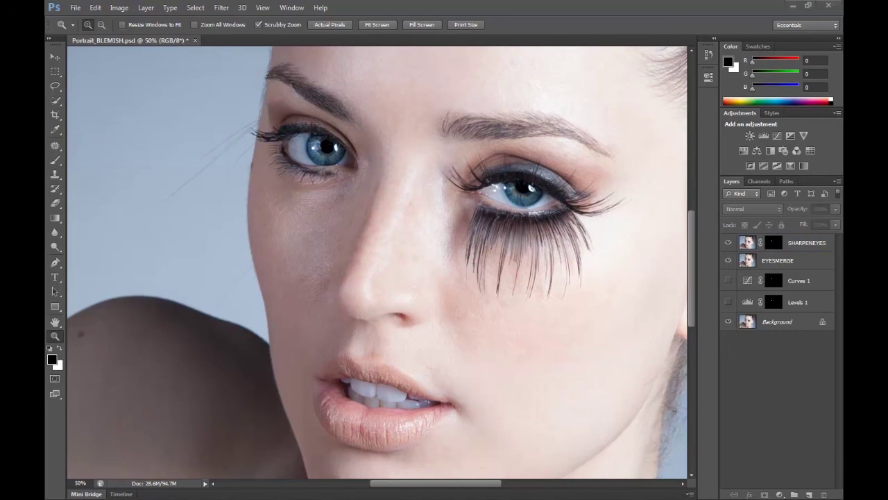
pyautogui.click(384, 26)
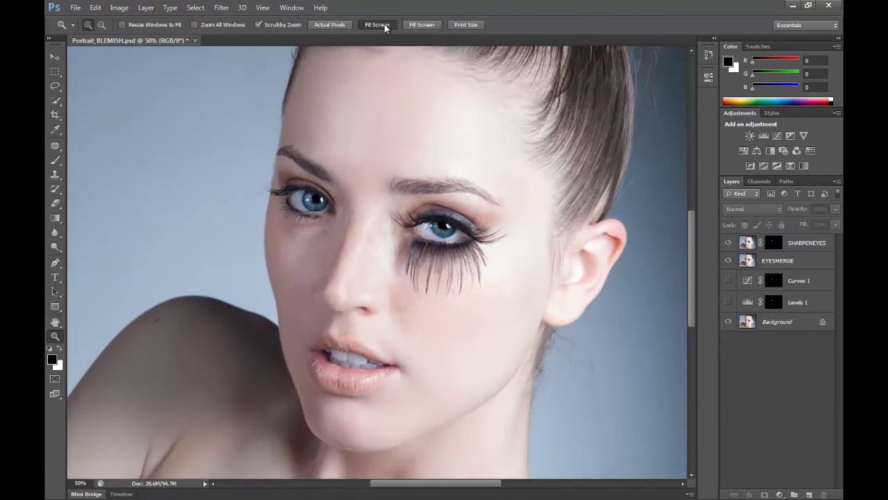
pyautogui.click(385, 25)
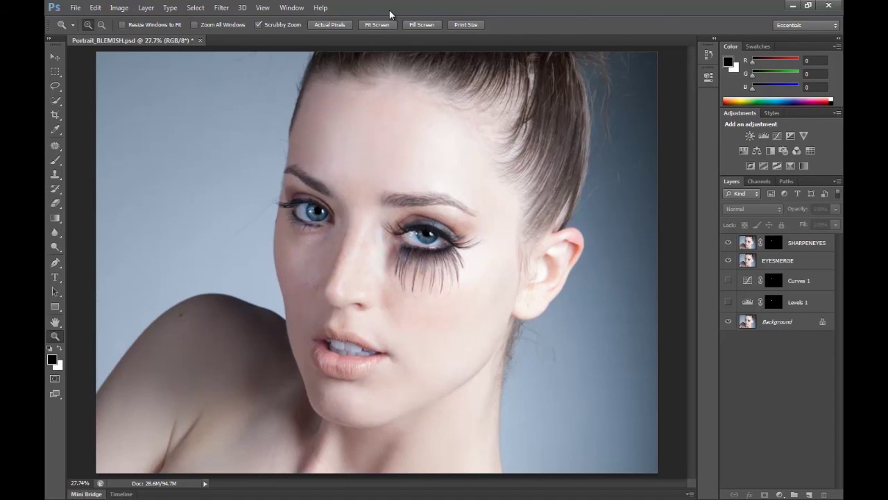
pyautogui.click(353, 218)
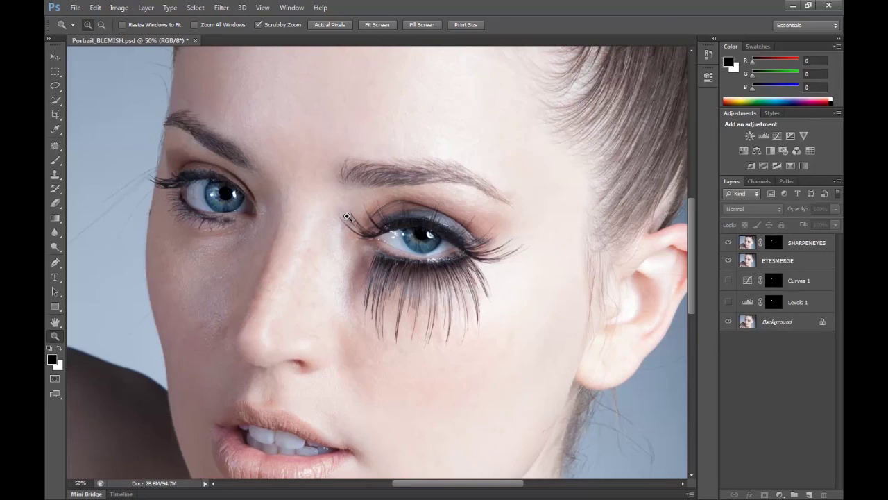
pyautogui.scroll(-5, 299, 191)
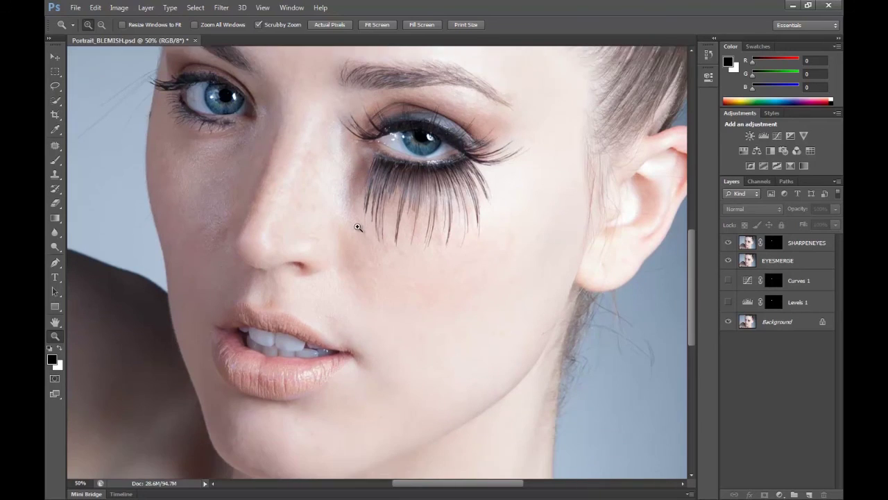
pyautogui.scroll(-3, 360, 224)
pyautogui.scroll(10, 361, 225)
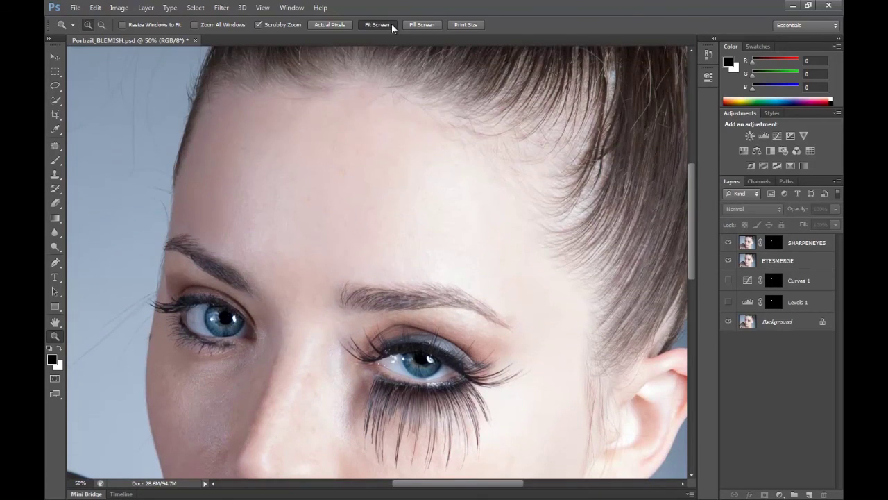
pyautogui.click(392, 26)
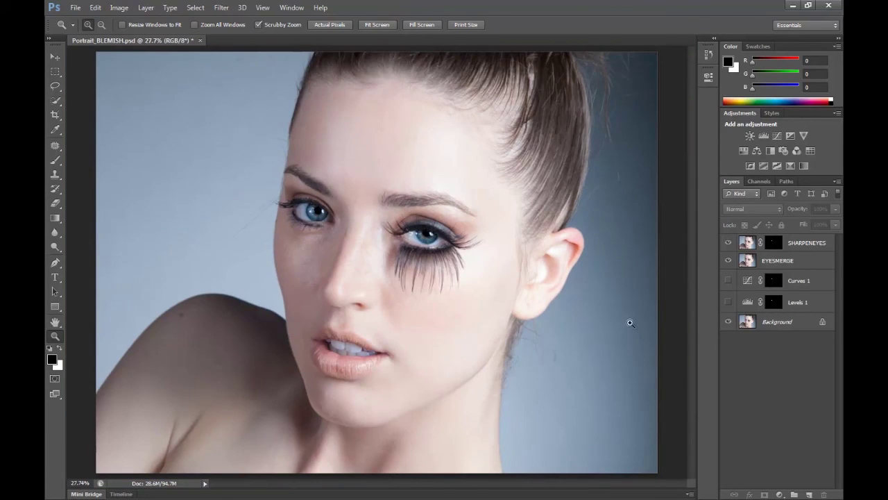